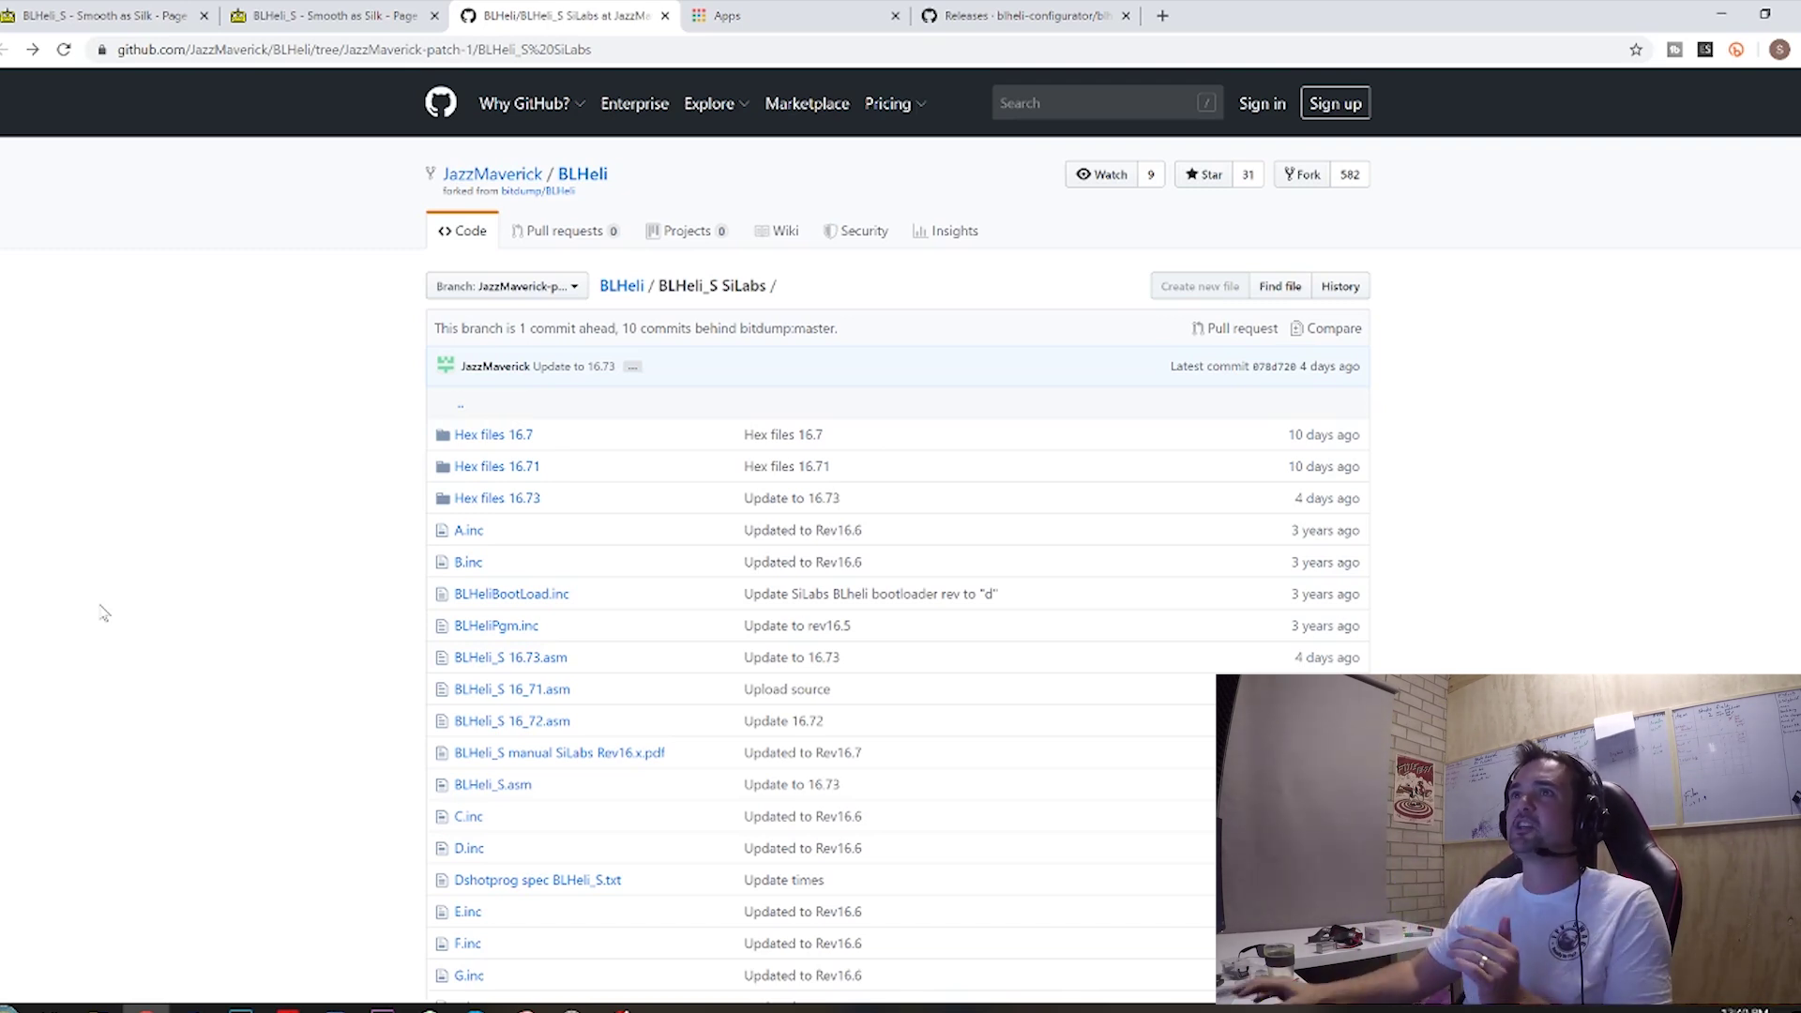
- Review the forum post comparing dshot error rates between firmware versions, and return to the firmware repository page
{"action": "left_click", "coordinate": [319, 15]}
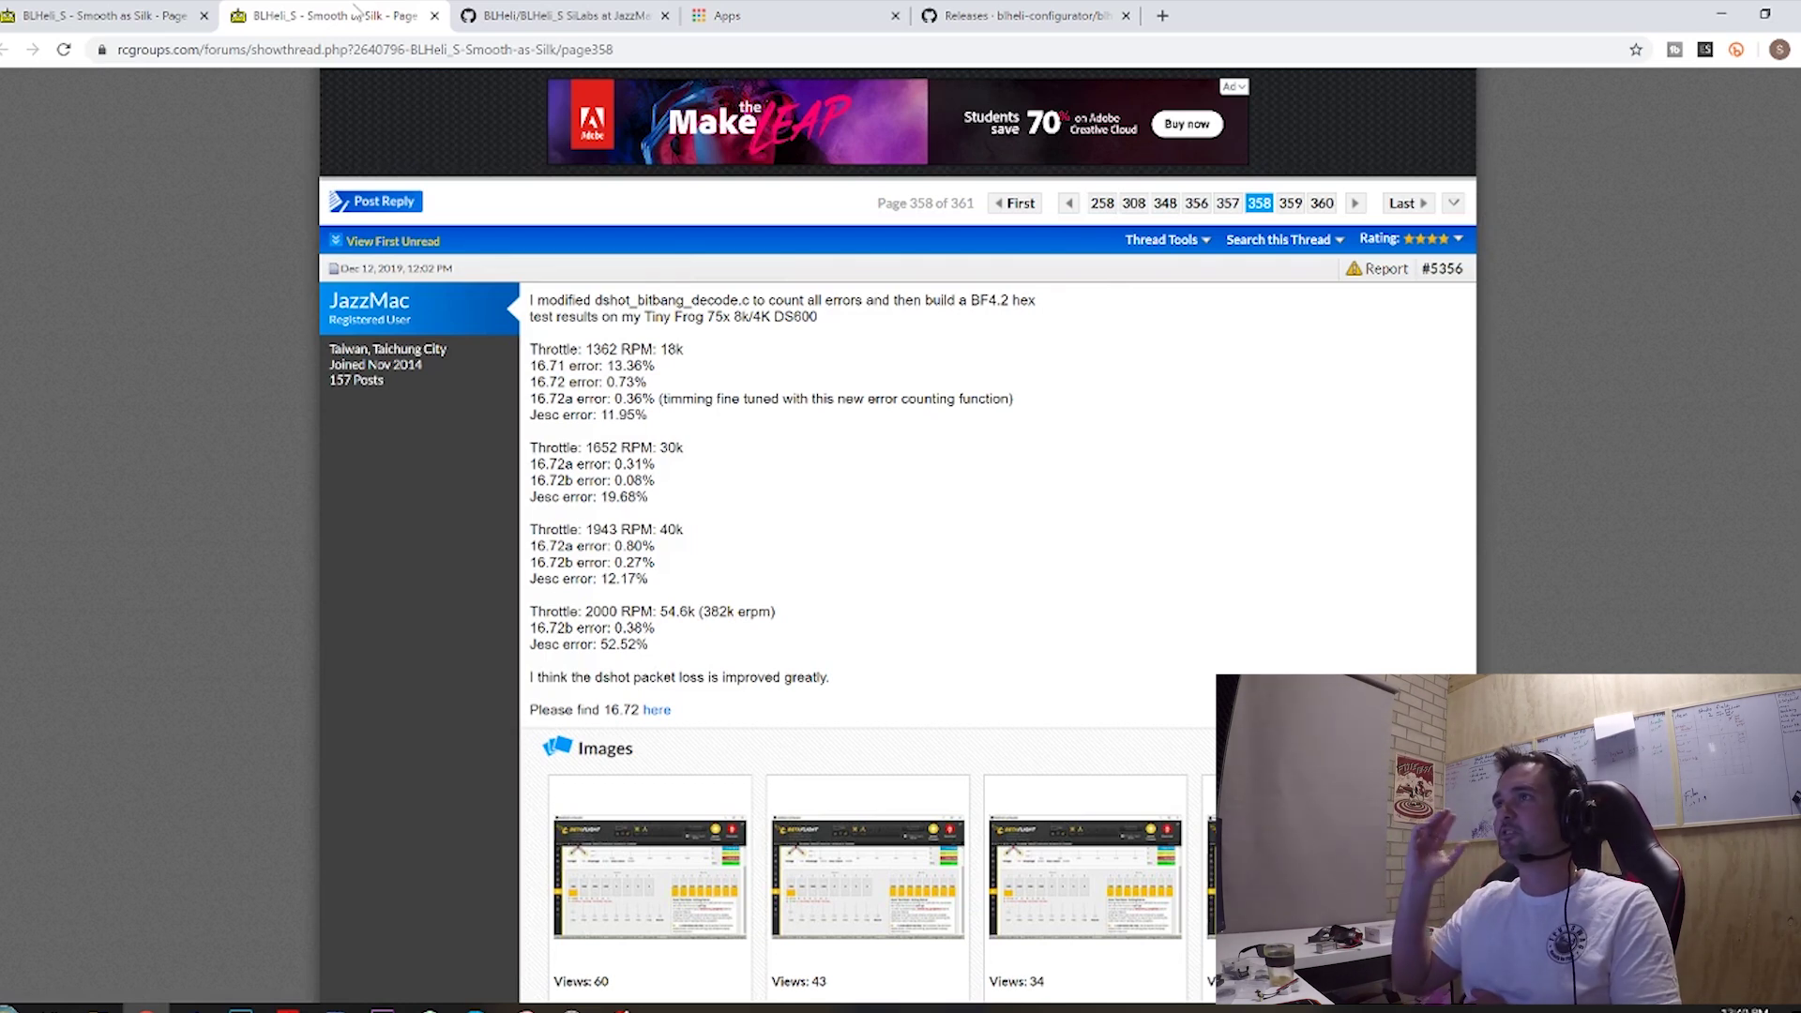
{"action": "left_click", "coordinate": [553, 16]}
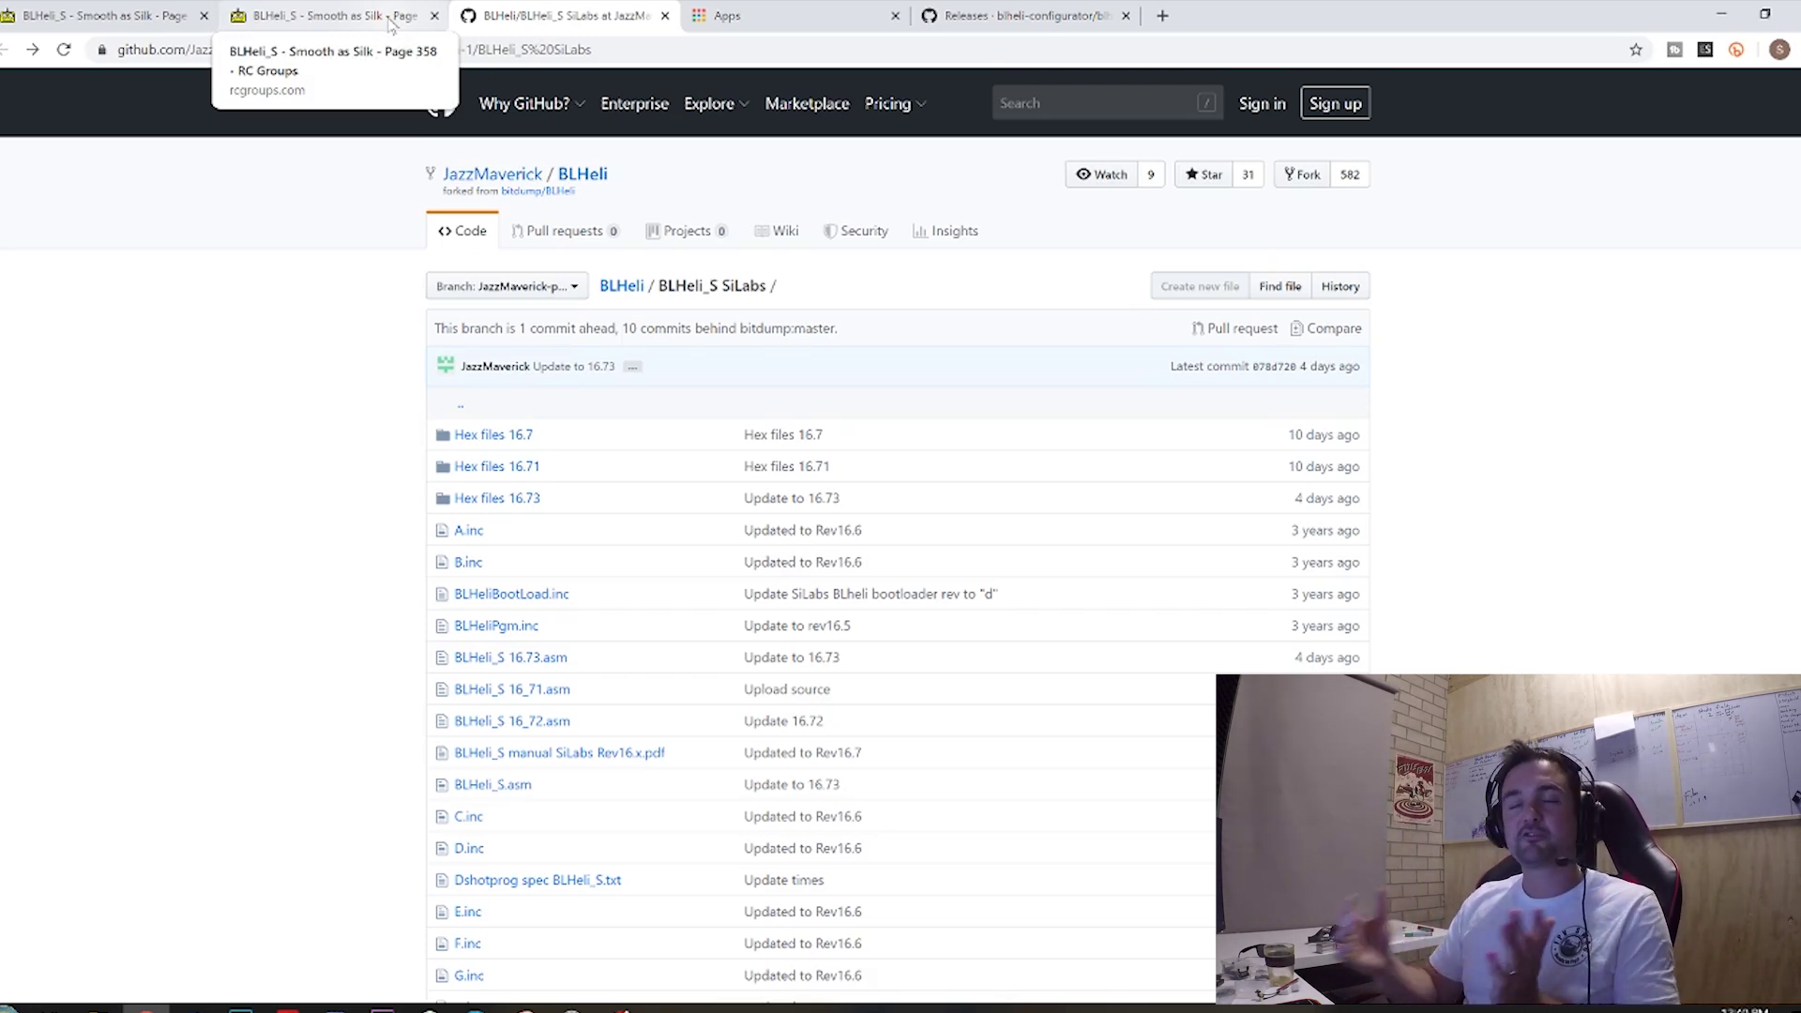
- Open BLHeli Configurator, connect to the flight controller and read the ESC setup
{"action": "left_click", "coordinate": [742, 16]}
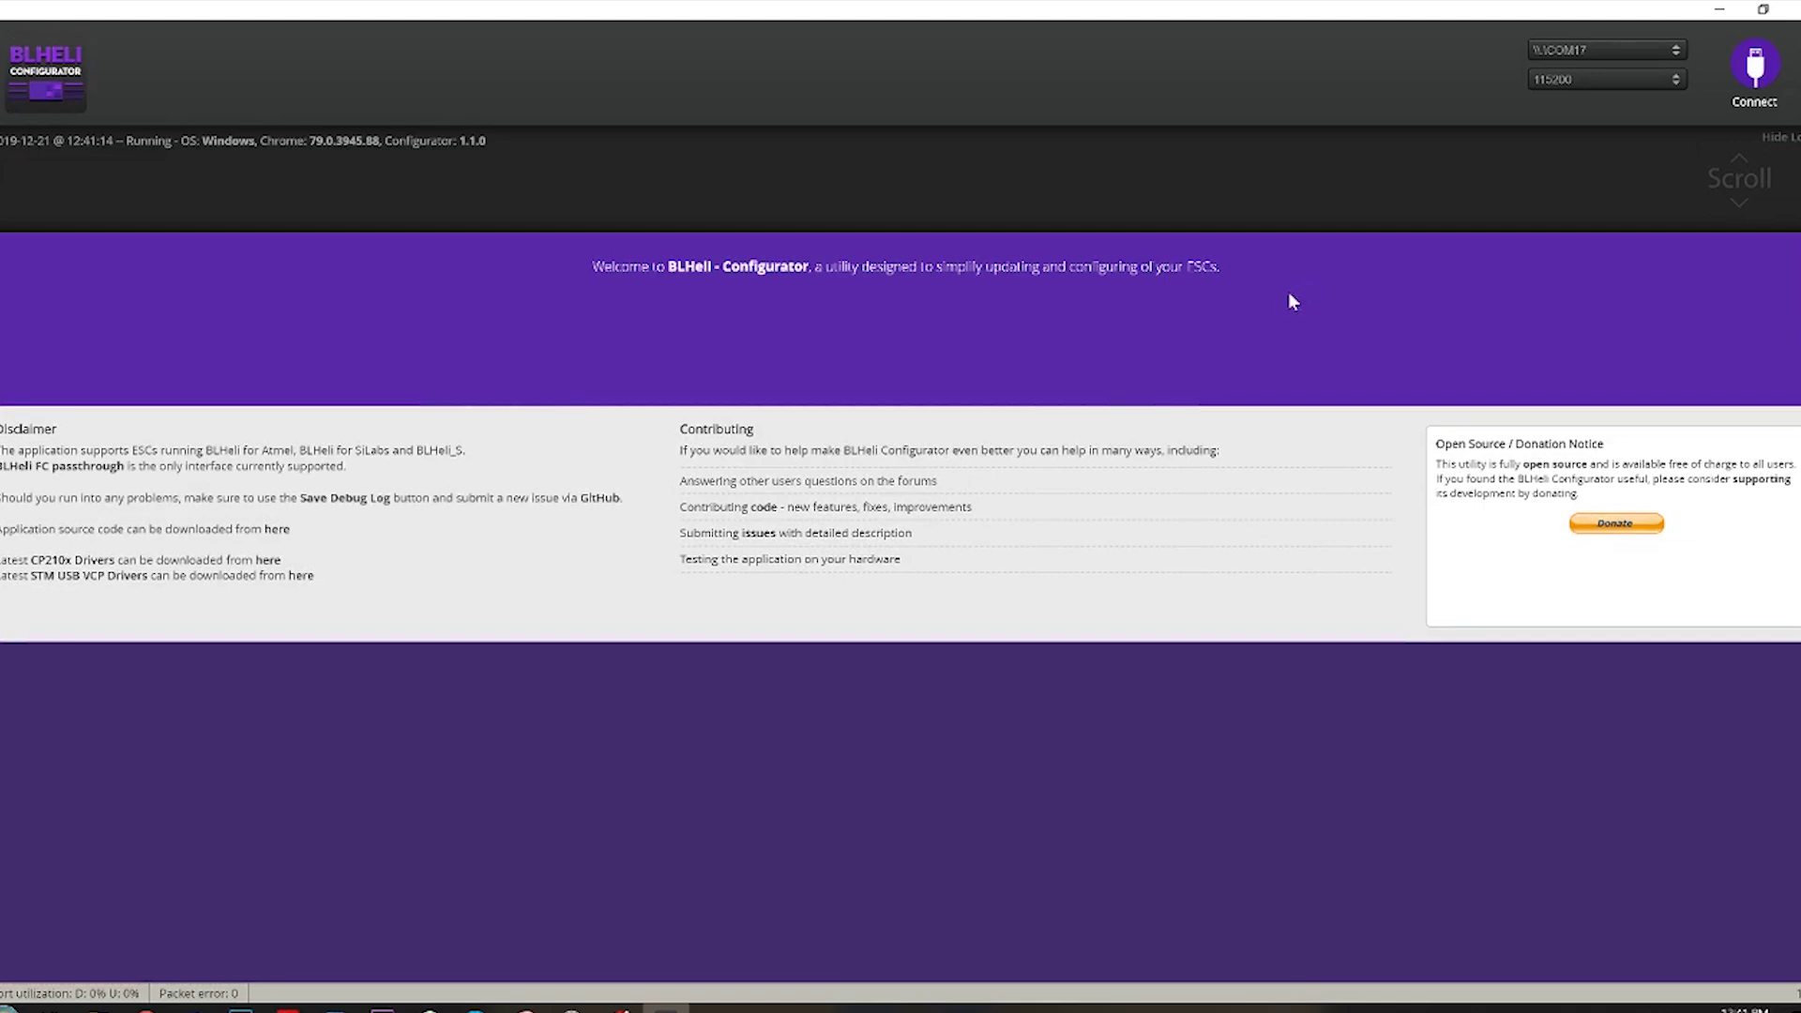
{"action": "left_click", "coordinate": [1752, 70]}
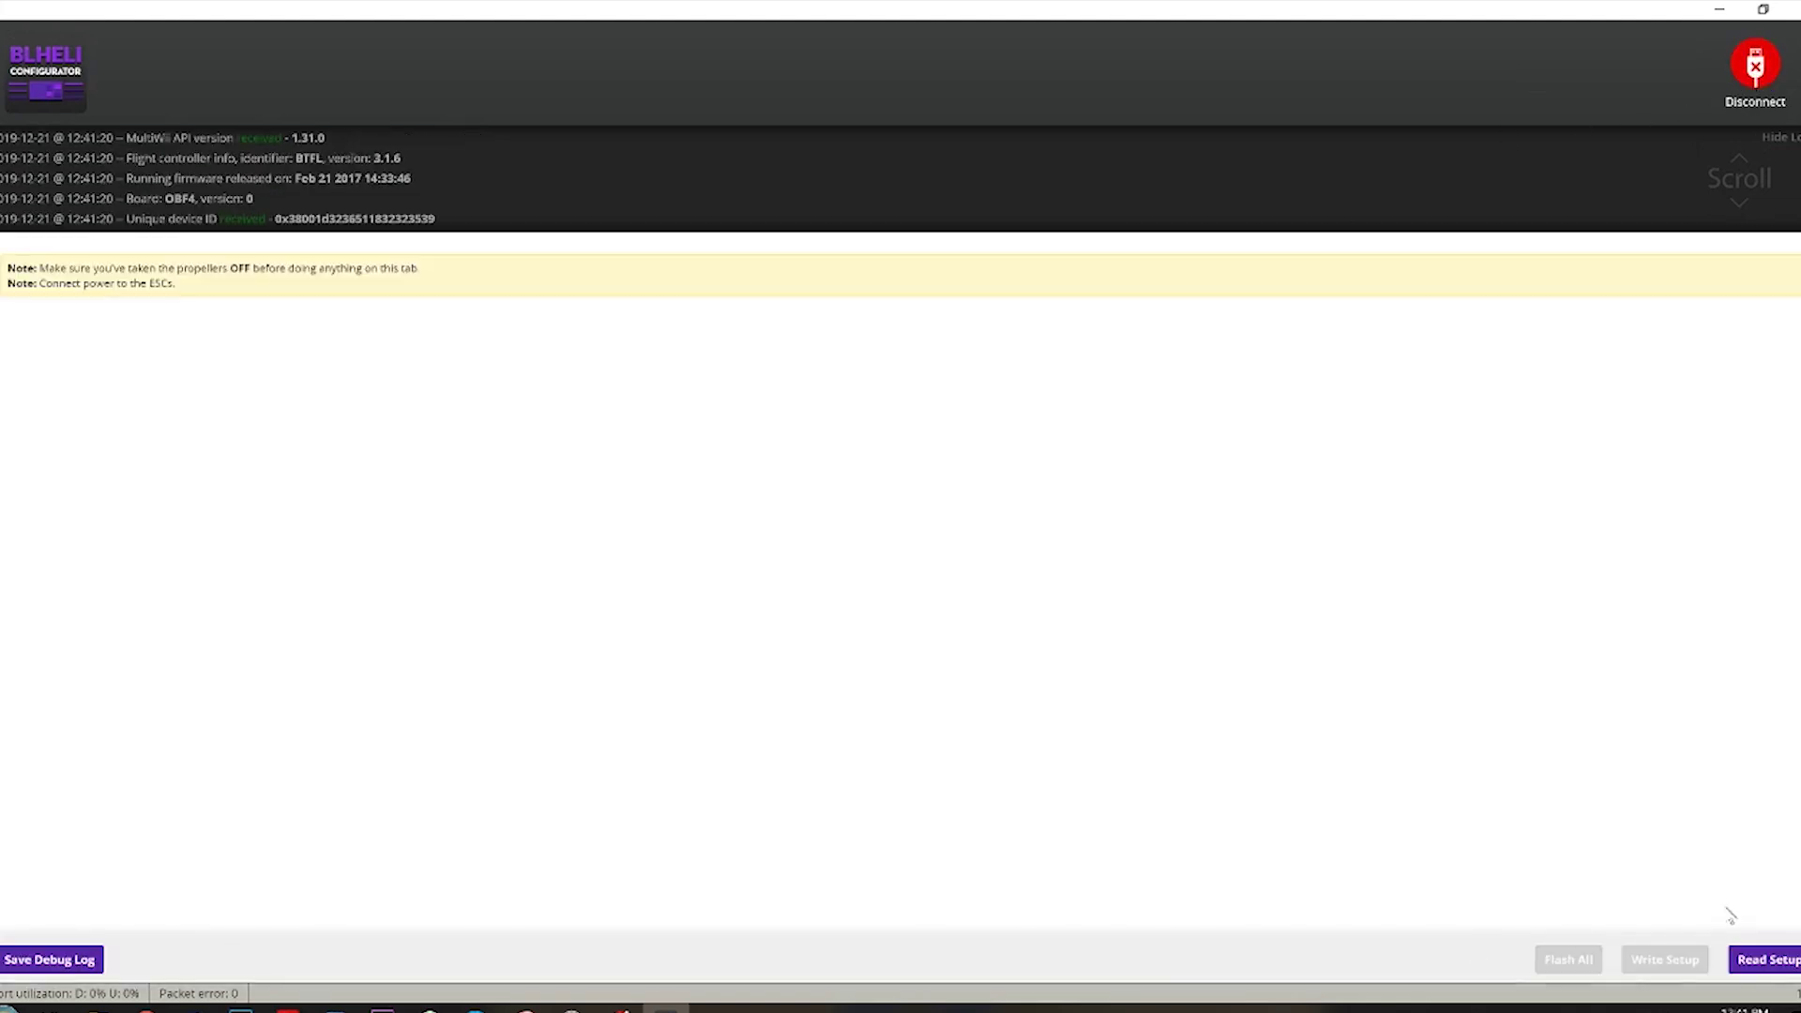
{"action": "left_click", "coordinate": [1768, 960]}
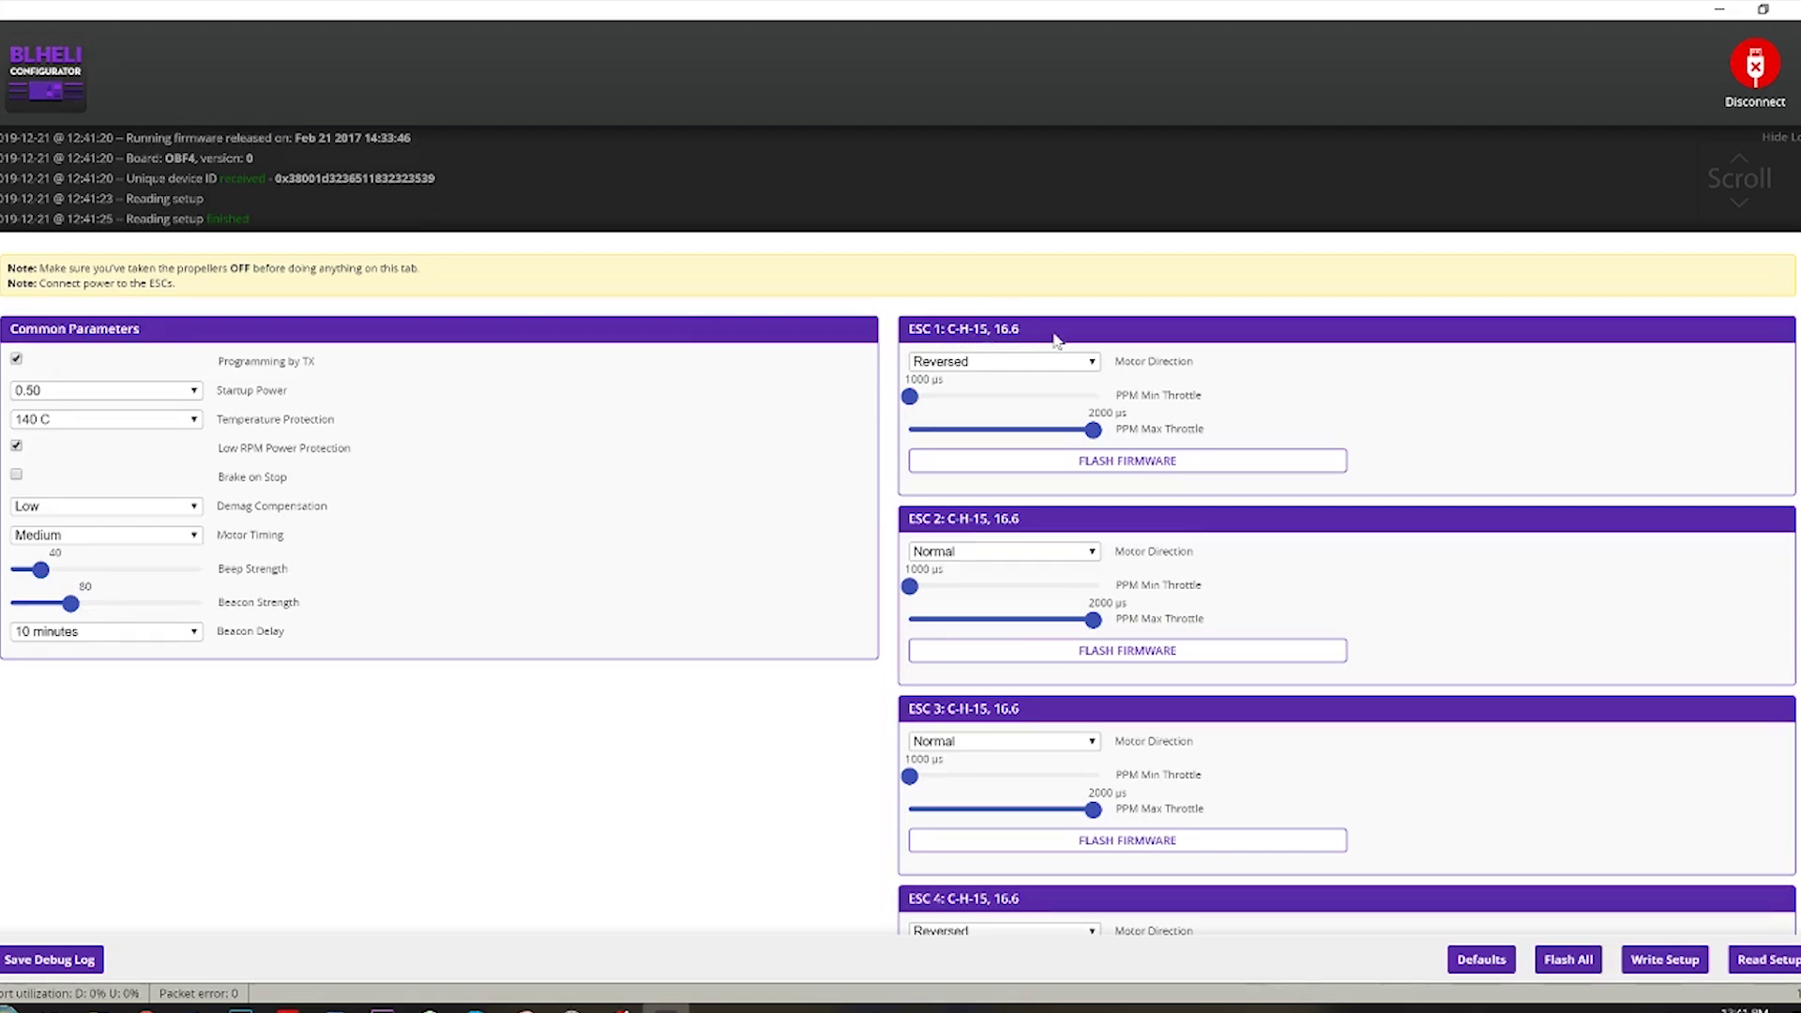
- Switch to the browser and open C_H_15_REV16_73.HEX from the Hex files 16.73 folder of the BLHeli_S SiLabs repository
{"action": "left_click", "coordinate": [1719, 10]}
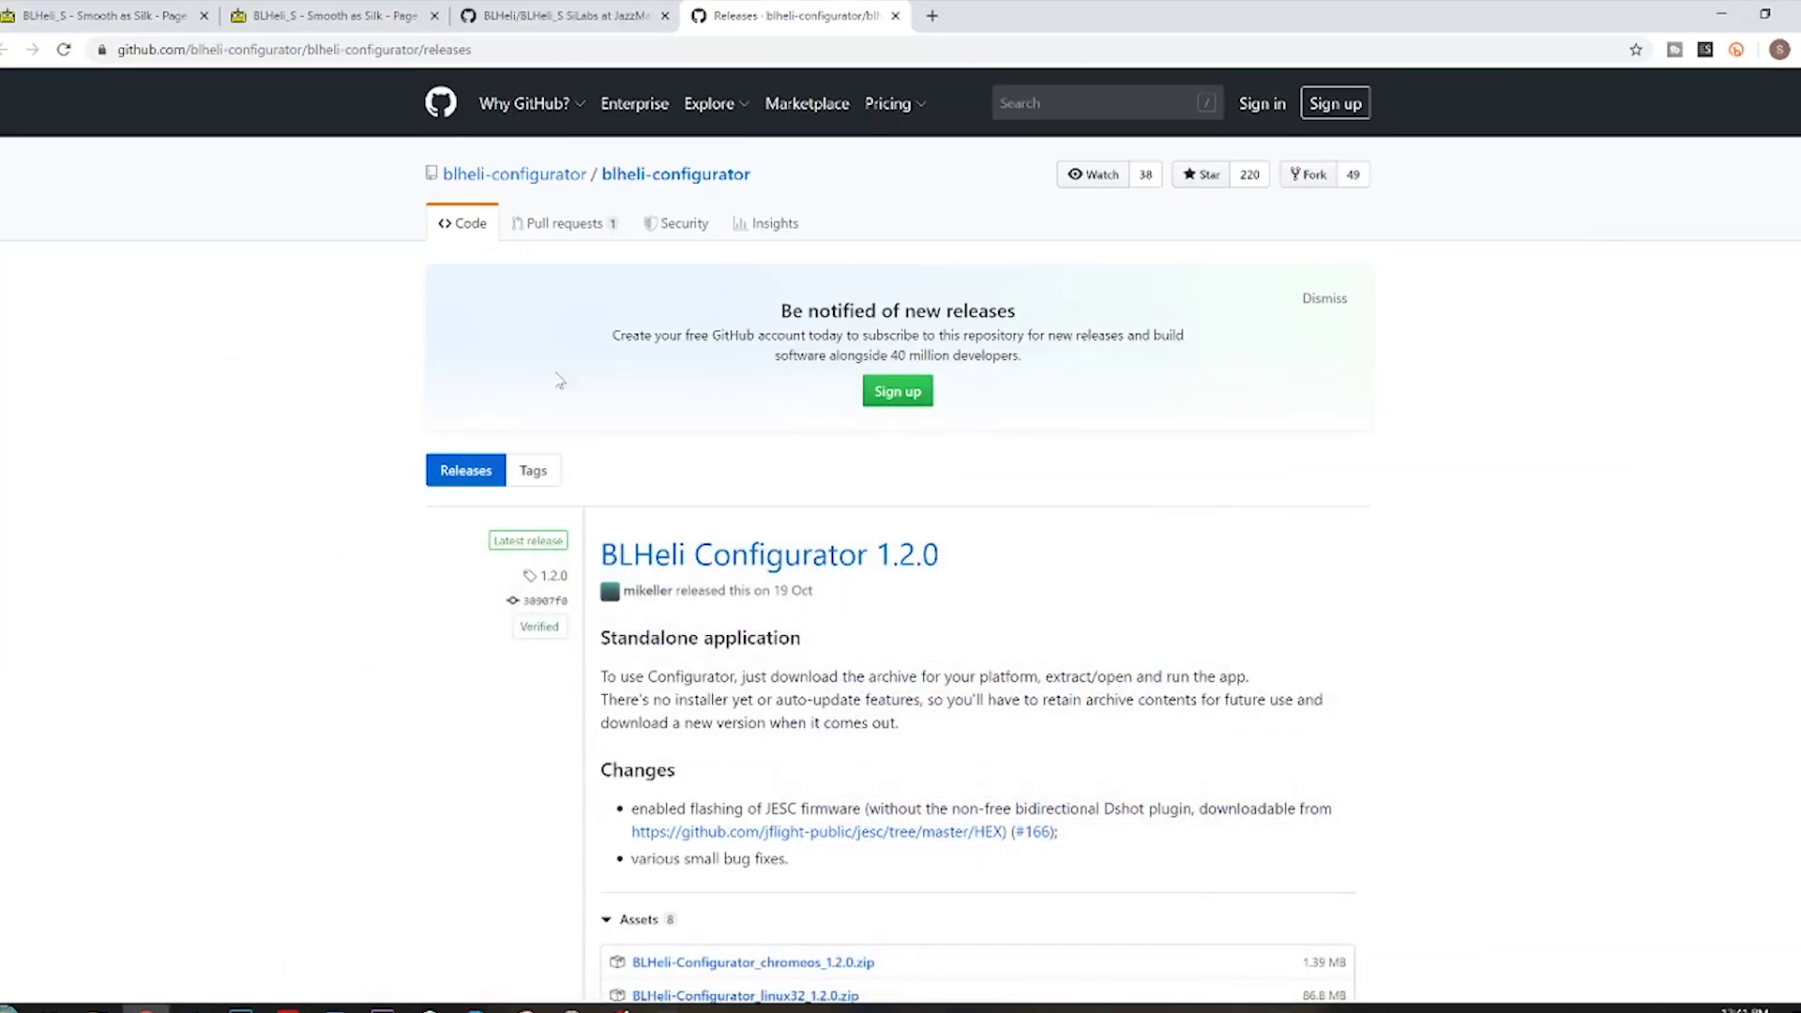
{"action": "left_click", "coordinate": [507, 19]}
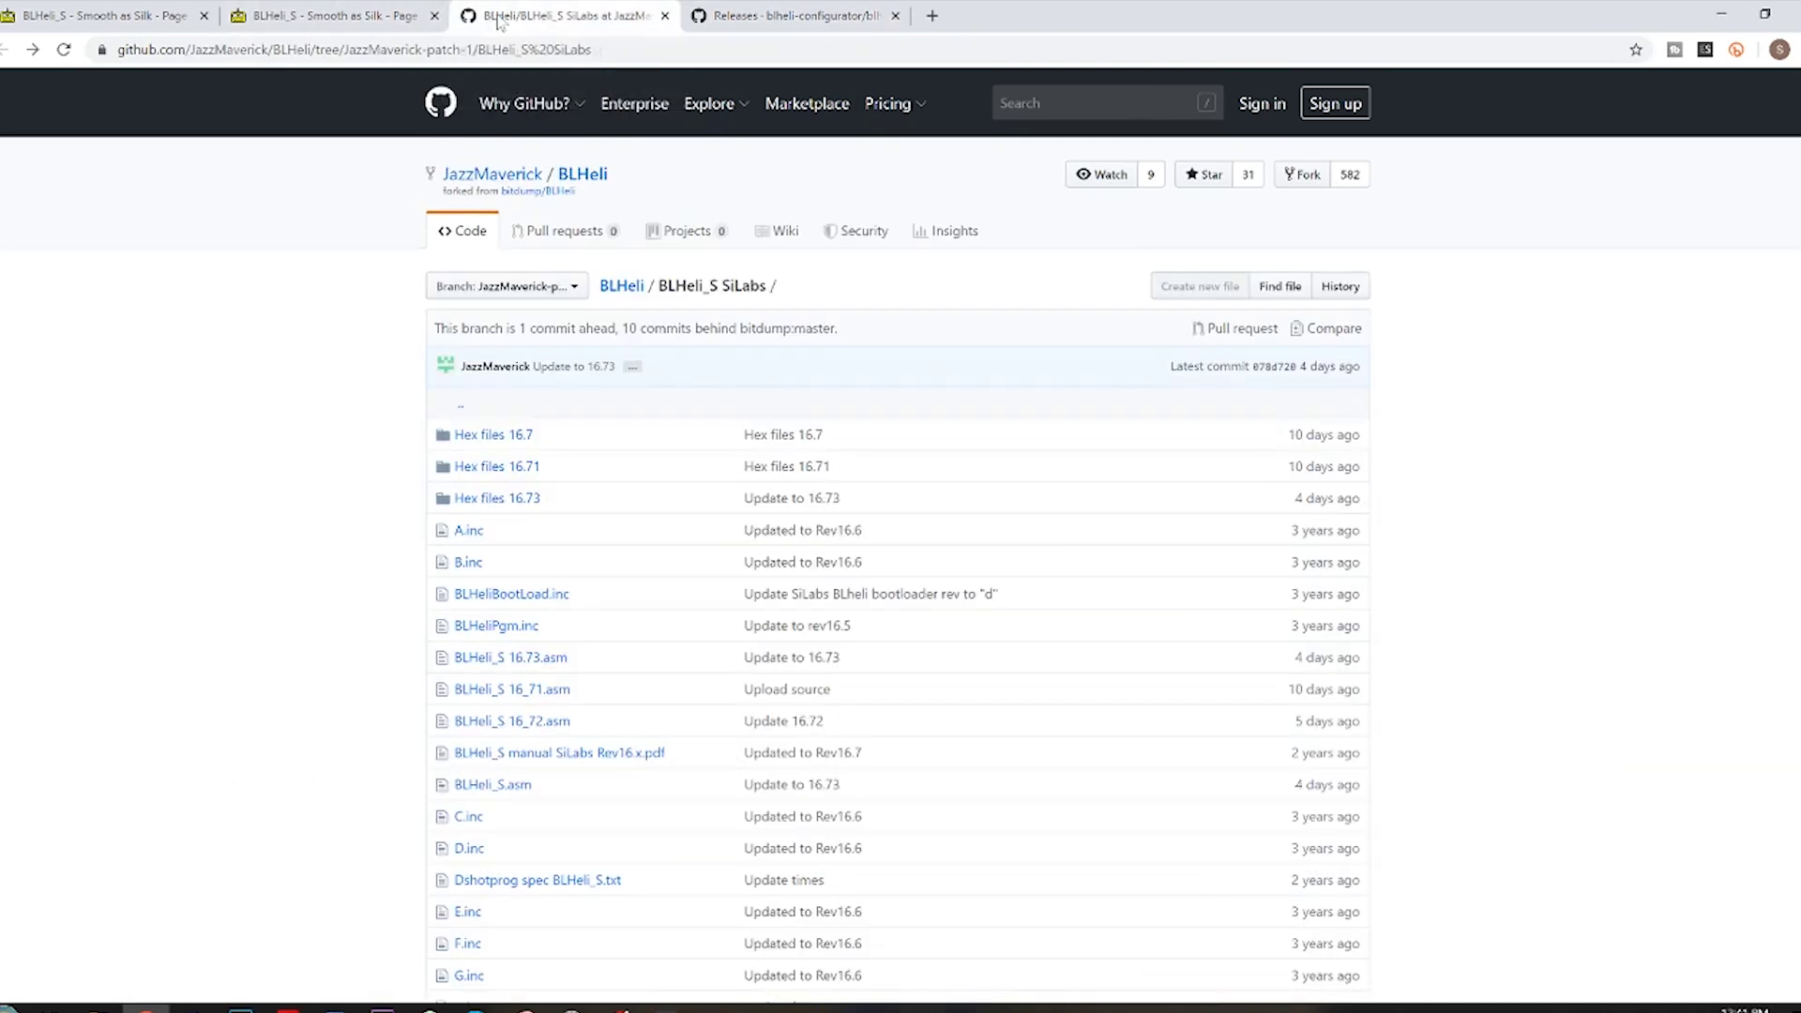
{"action": "left_click", "coordinate": [526, 504]}
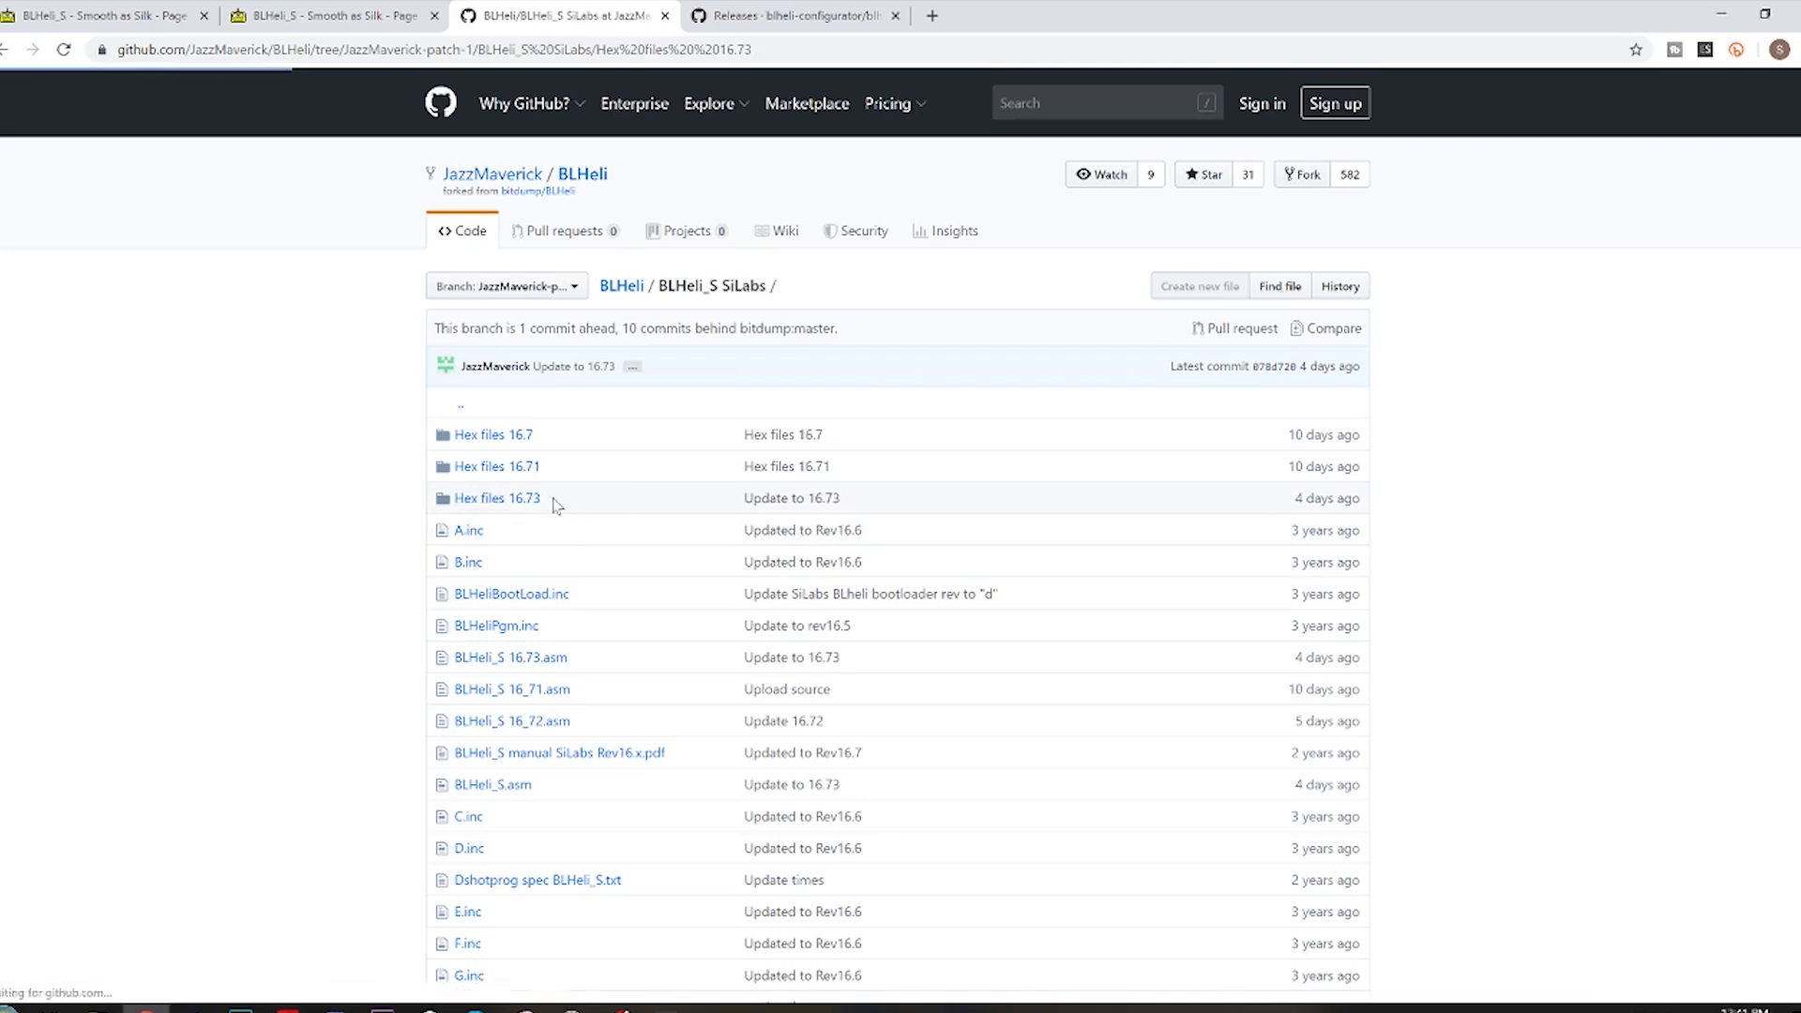
{"action": "scroll", "coordinate": [541, 584], "scroll_direction": "down", "scroll_amount": 4}
{"action": "scroll", "coordinate": [541, 584], "scroll_direction": "down", "scroll_amount": 2}
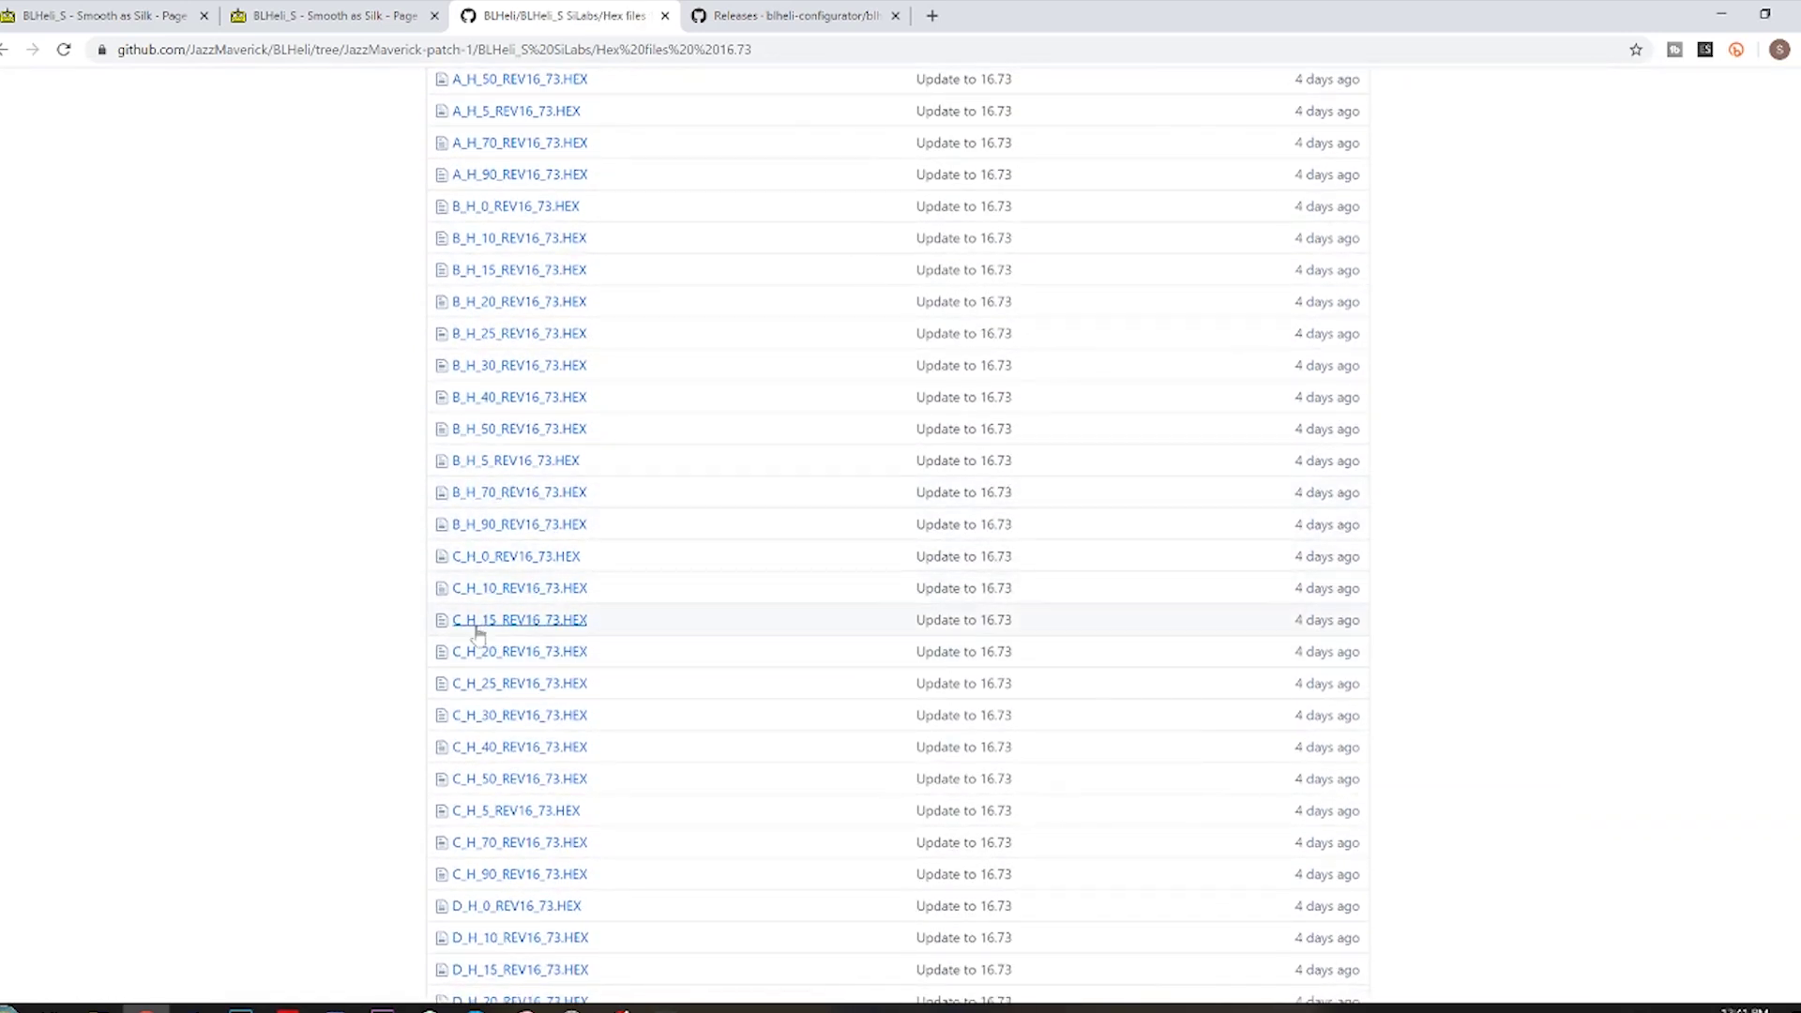
{"action": "left_click", "coordinate": [553, 621]}
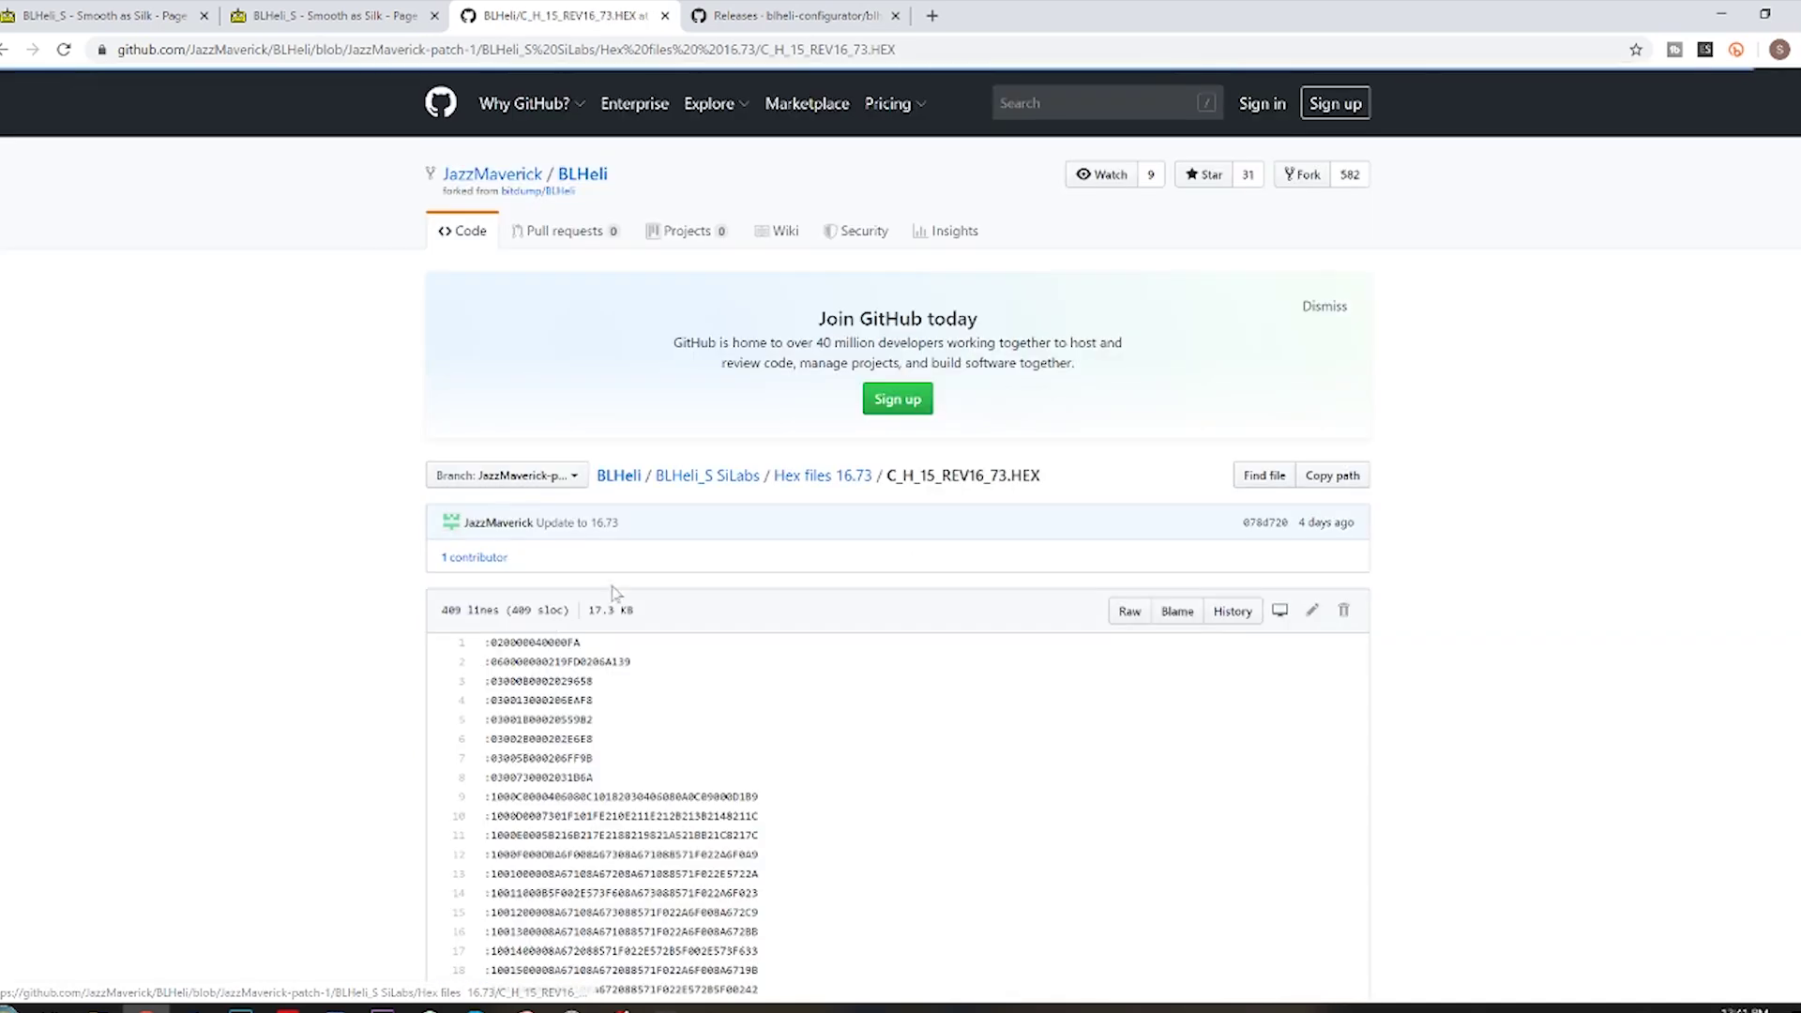
- Save the raw C_H_15_REV16_73 HEX file into the bl heli S update folder under projects
{"action": "right_click", "coordinate": [1125, 617]}
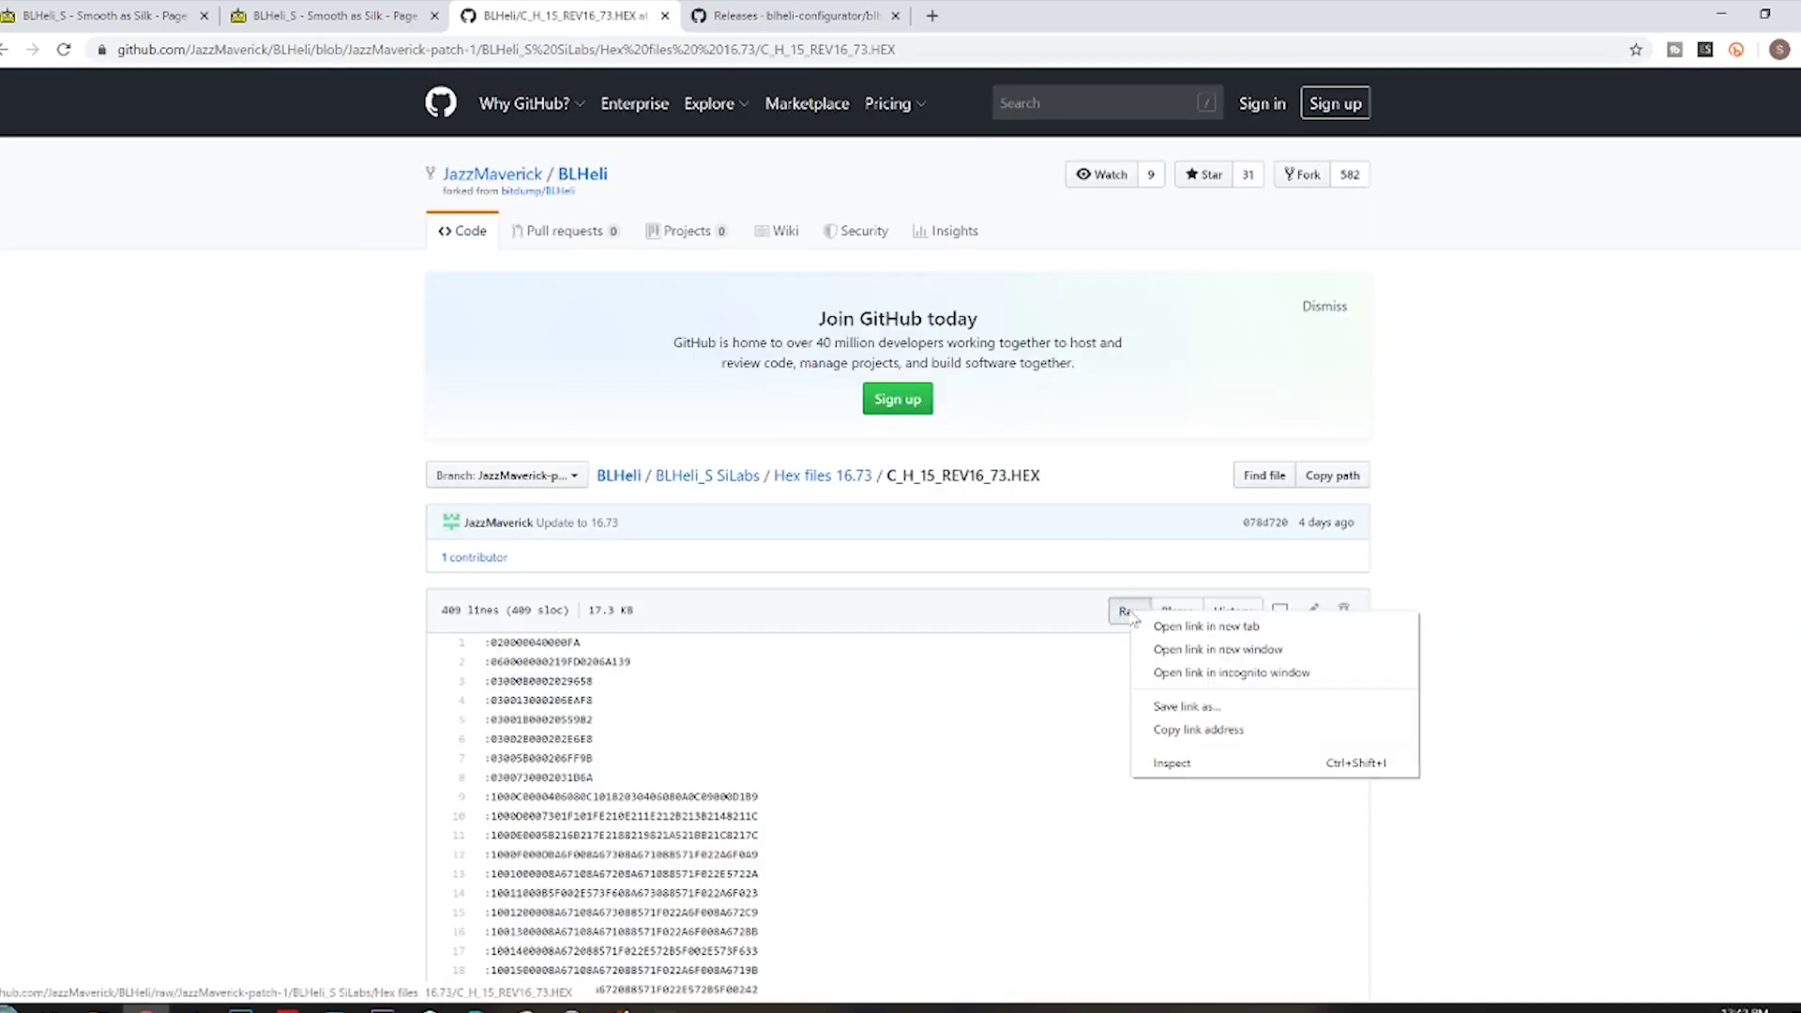
{"action": "left_click", "coordinate": [1227, 709]}
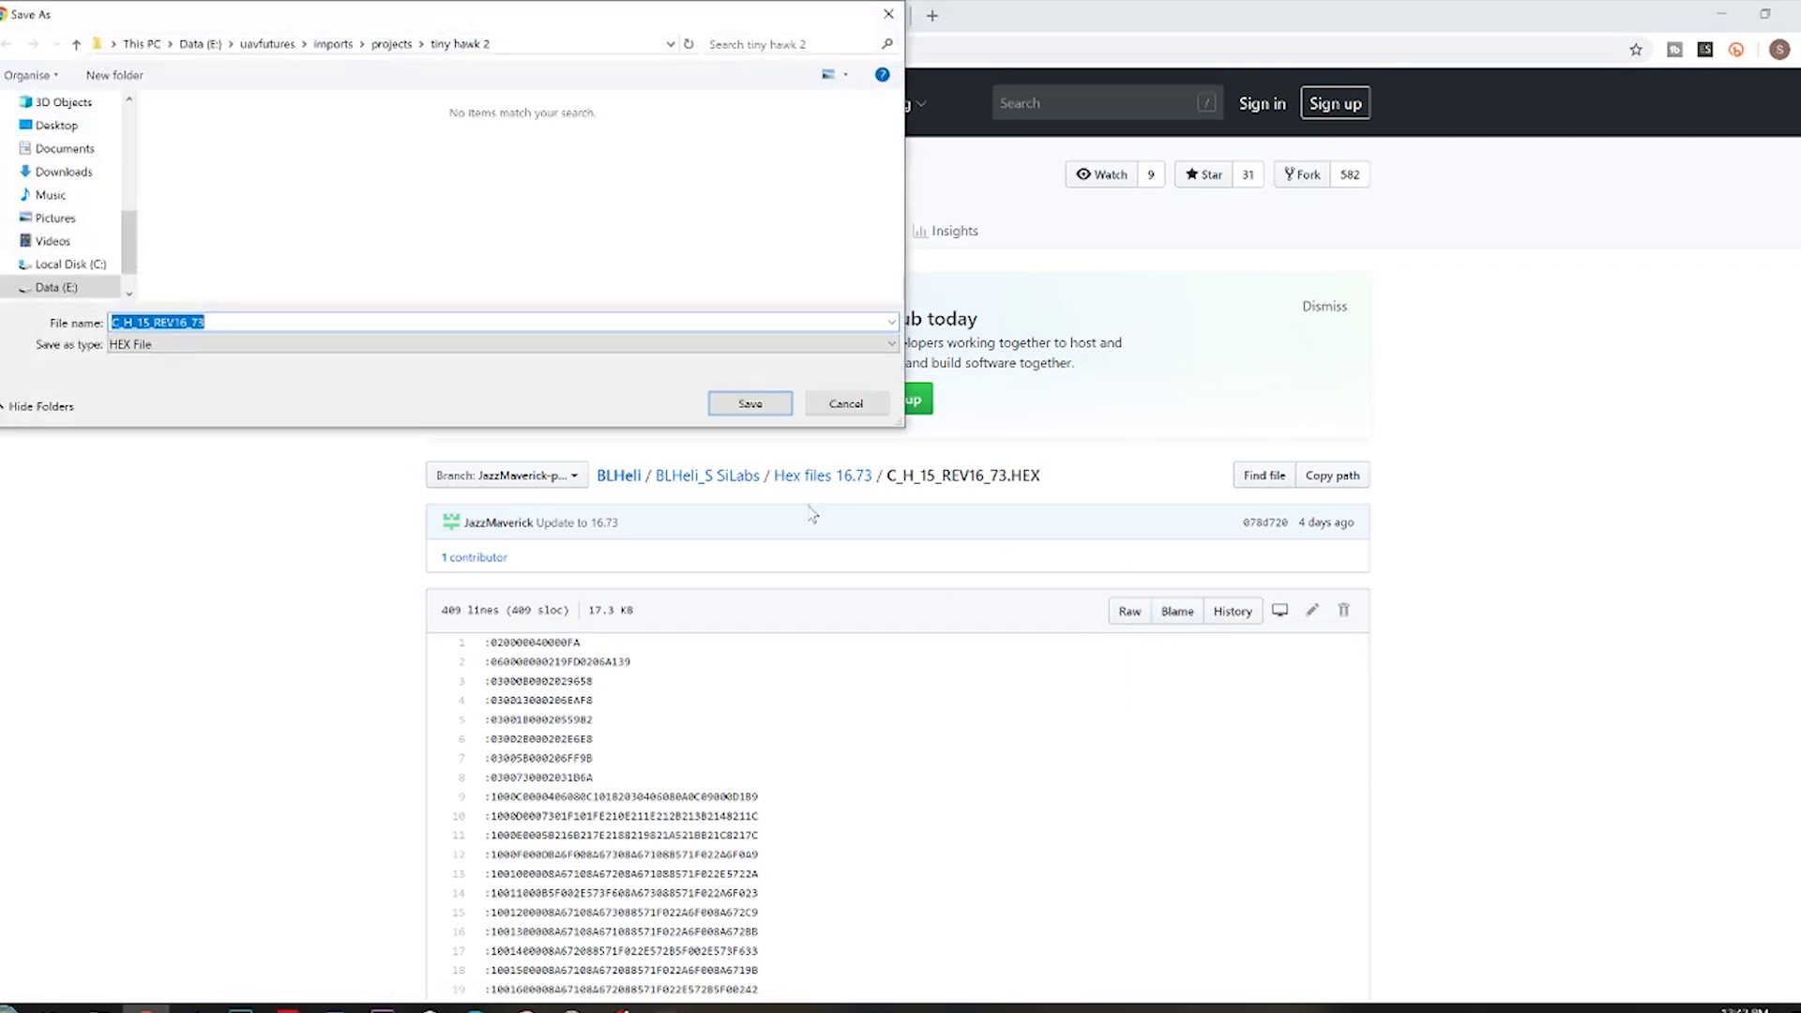
{"action": "left_click", "coordinate": [391, 44]}
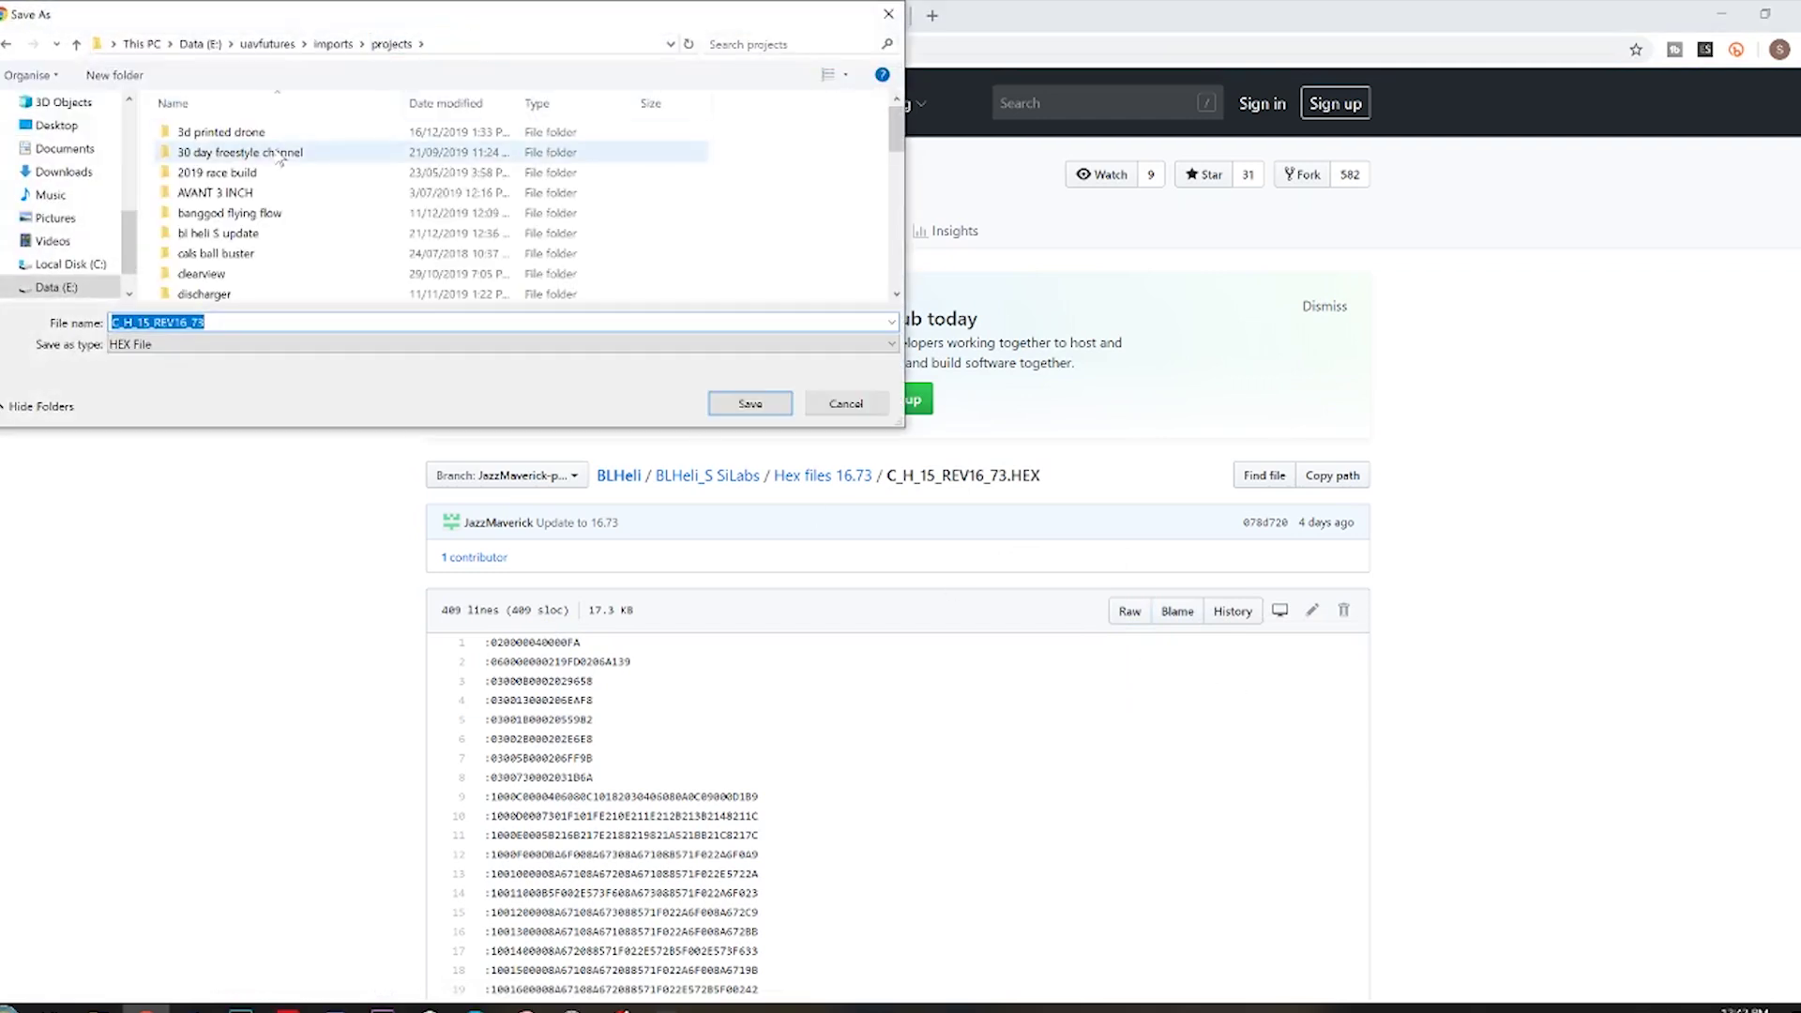
{"action": "double_click", "coordinate": [279, 233]}
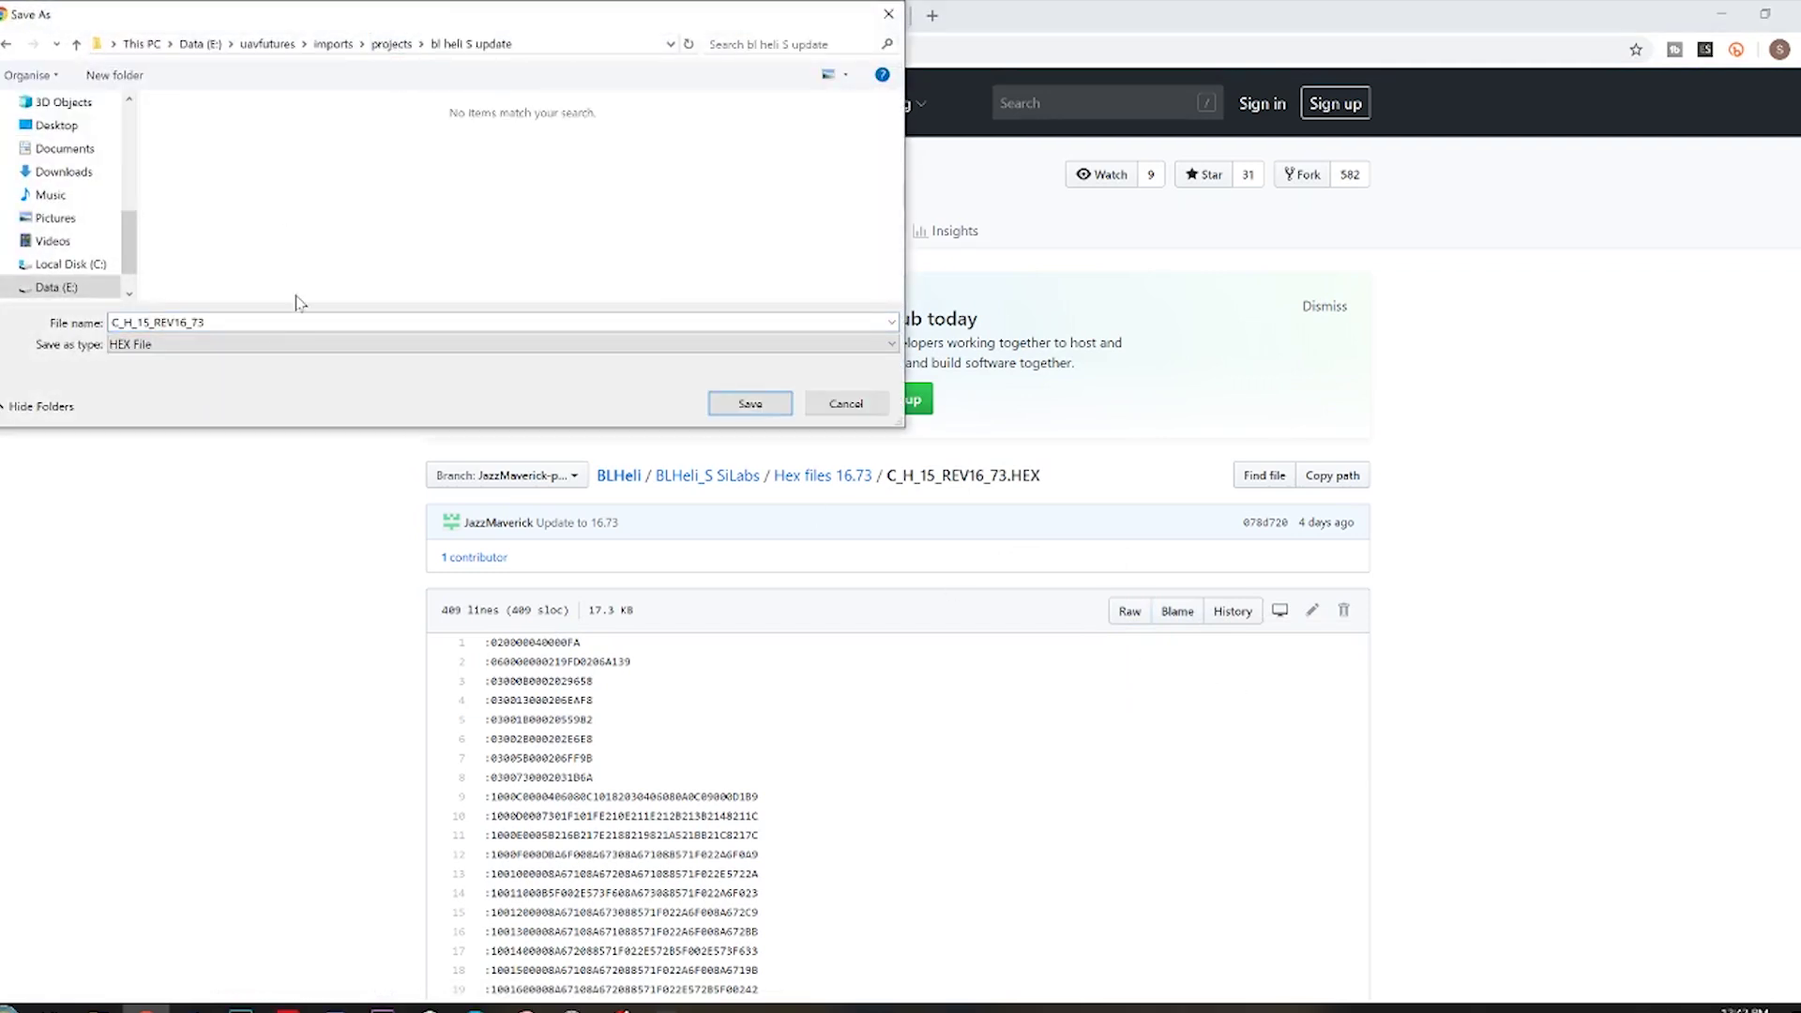
{"action": "left_click", "coordinate": [733, 404]}
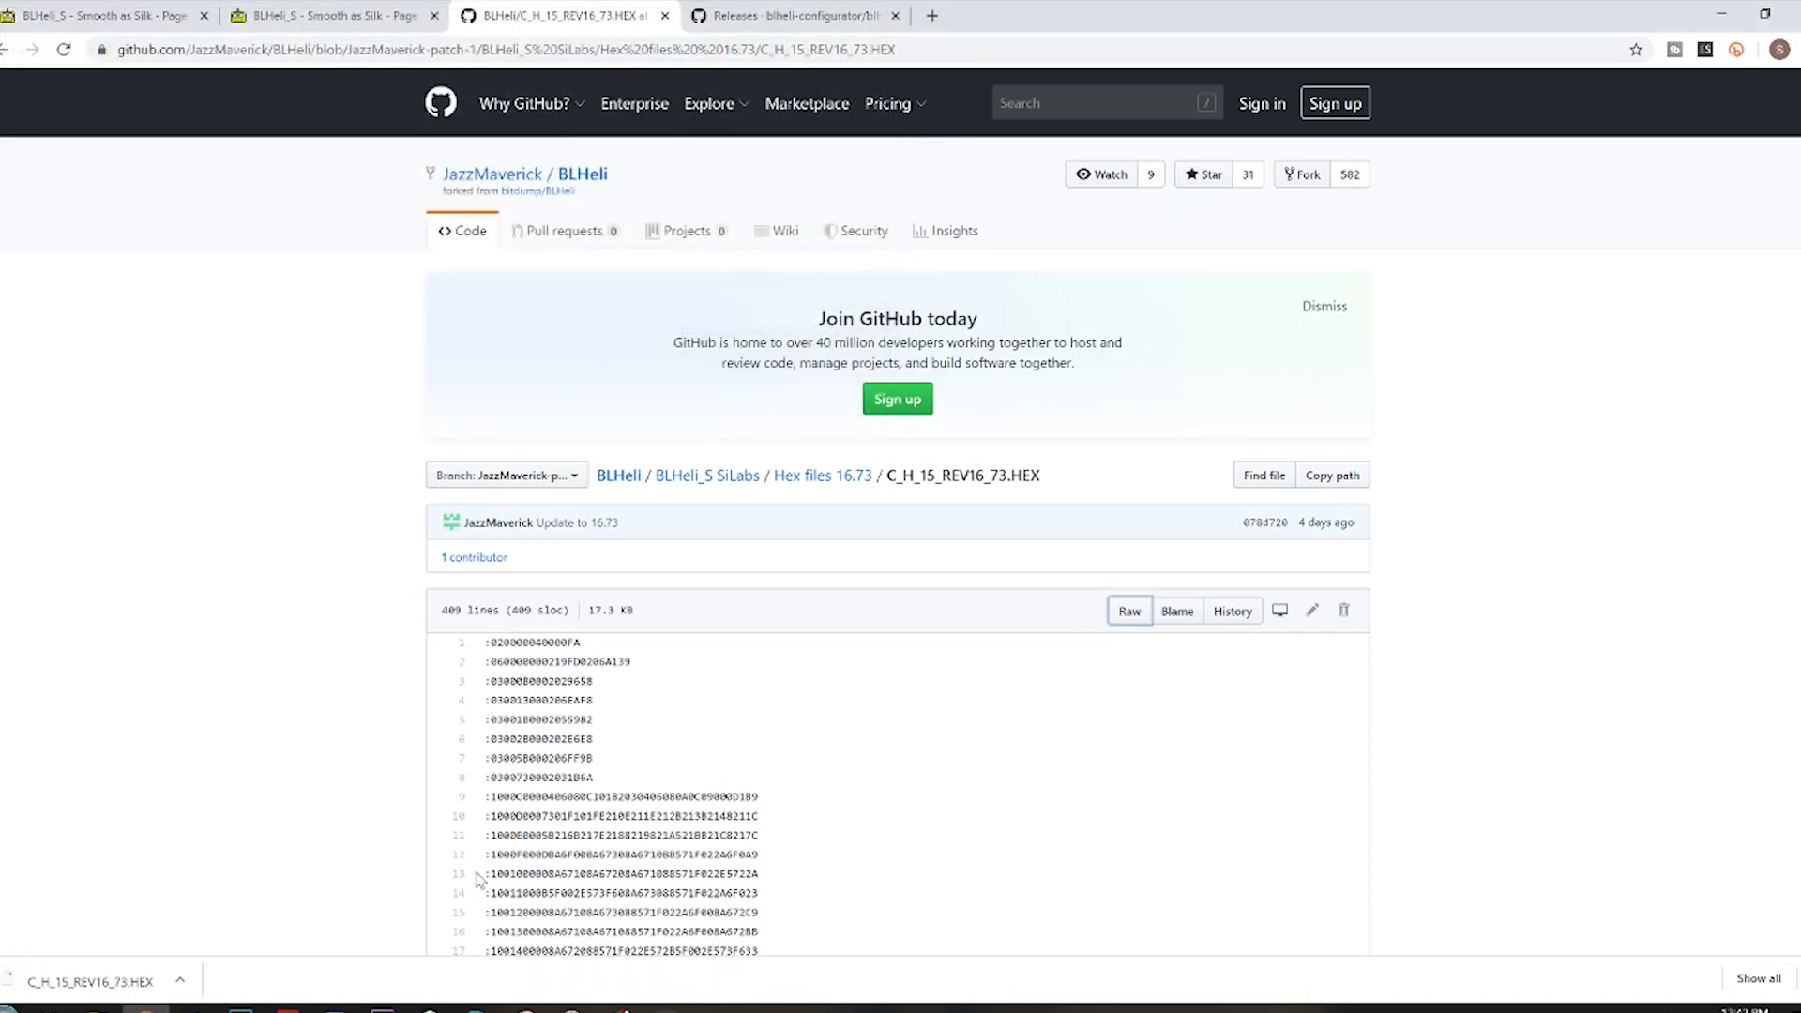
- Switch to BLHeli Configurator and flash ESC 1 with C_H_15_REV16_73.HEX, selected manually from the bl heli S update folder
{"action": "left_click", "coordinate": [666, 1007]}
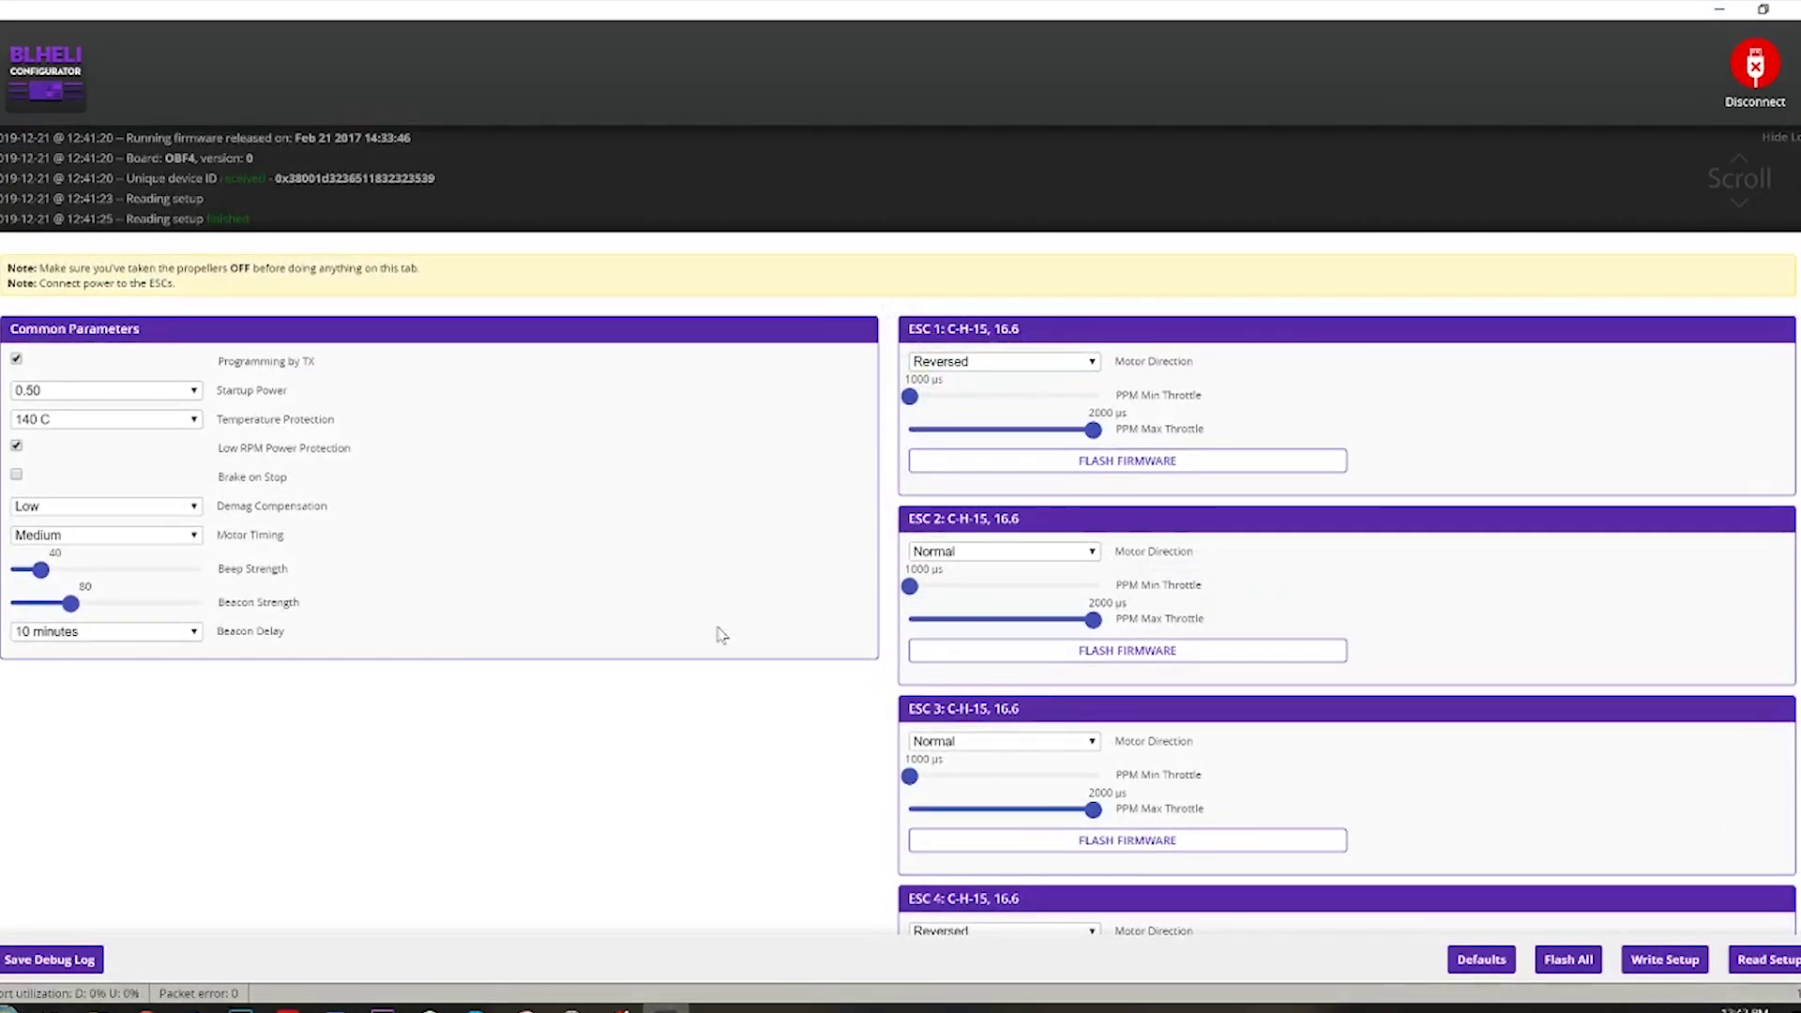
{"action": "left_click", "coordinate": [1160, 463]}
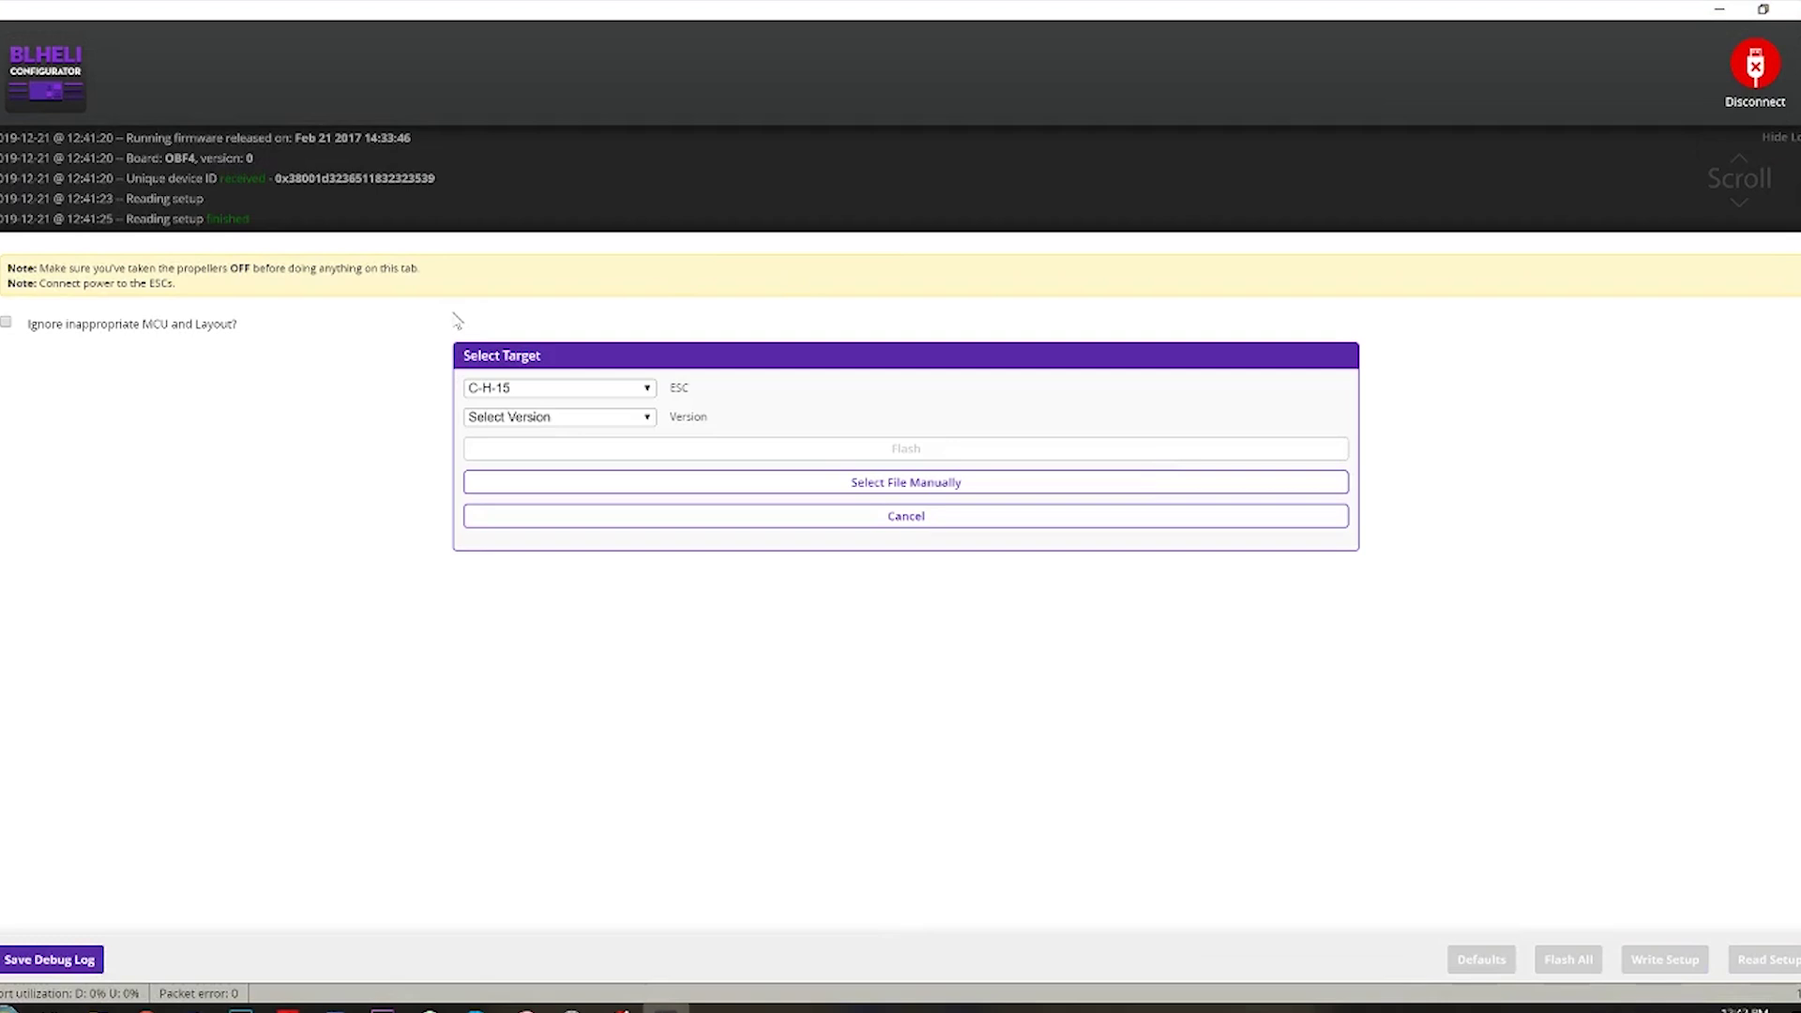
{"action": "left_click", "coordinate": [954, 483]}
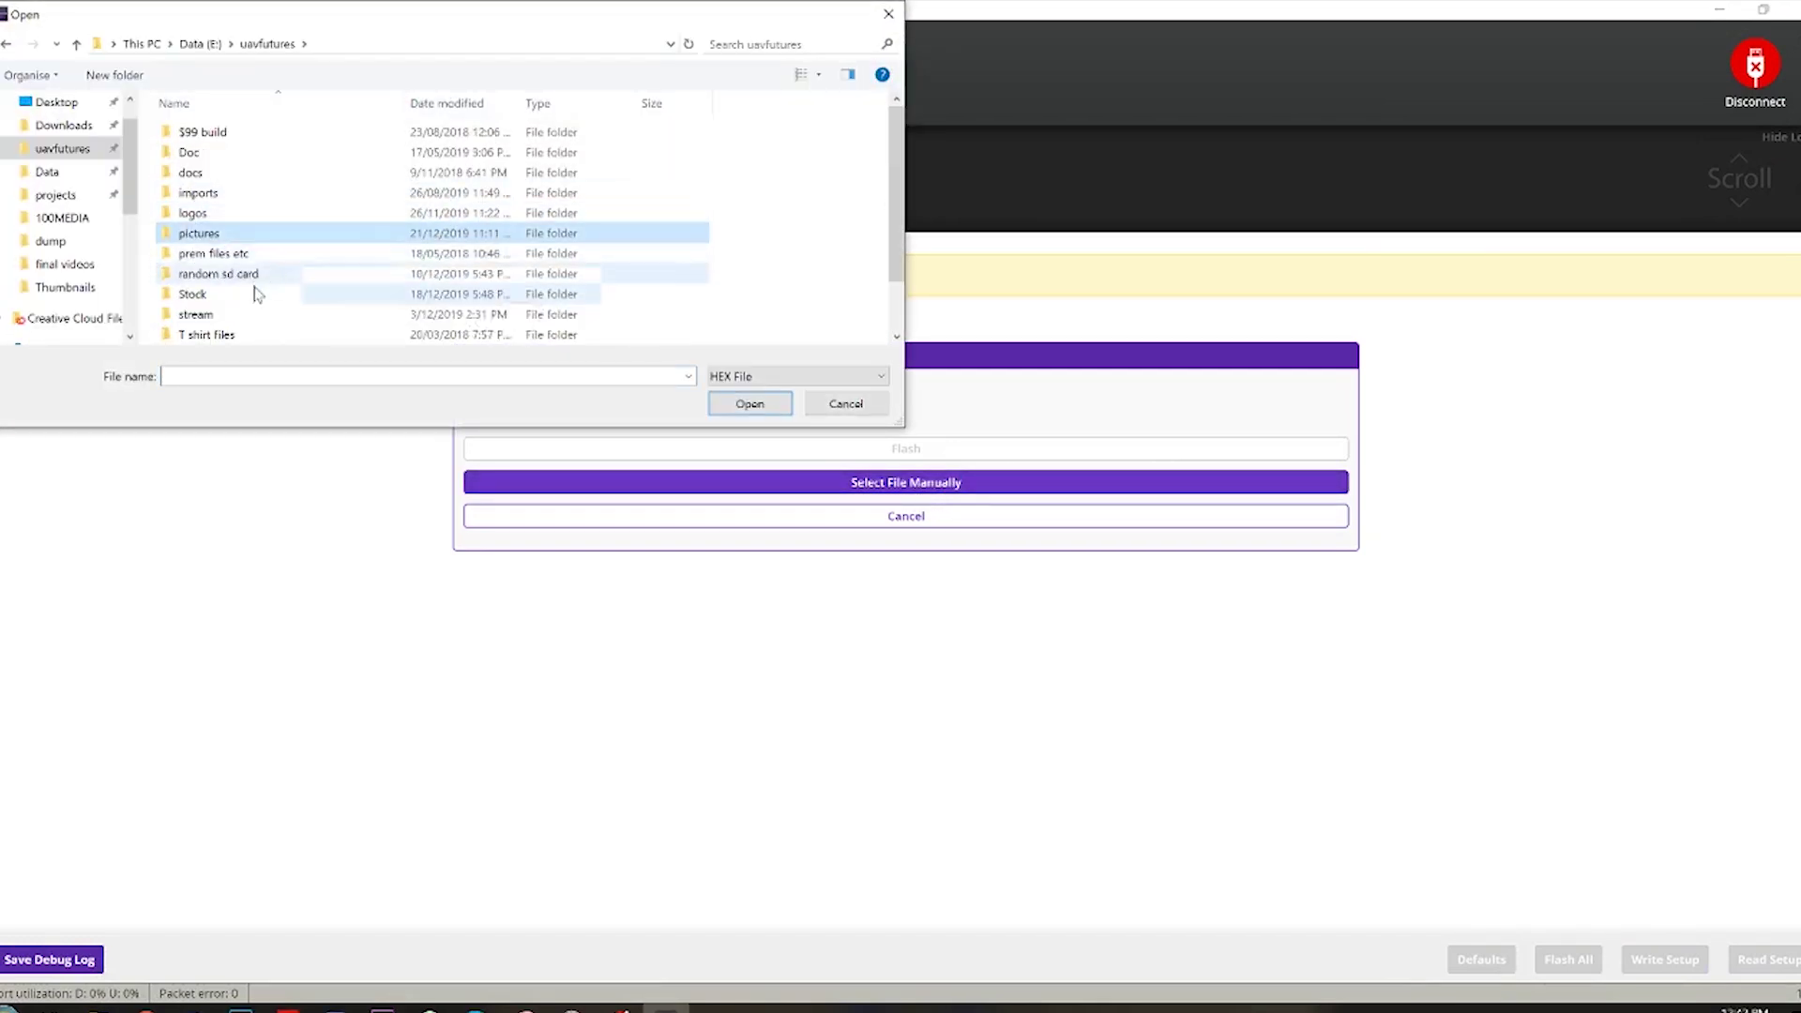
{"action": "double_click", "coordinate": [230, 193]}
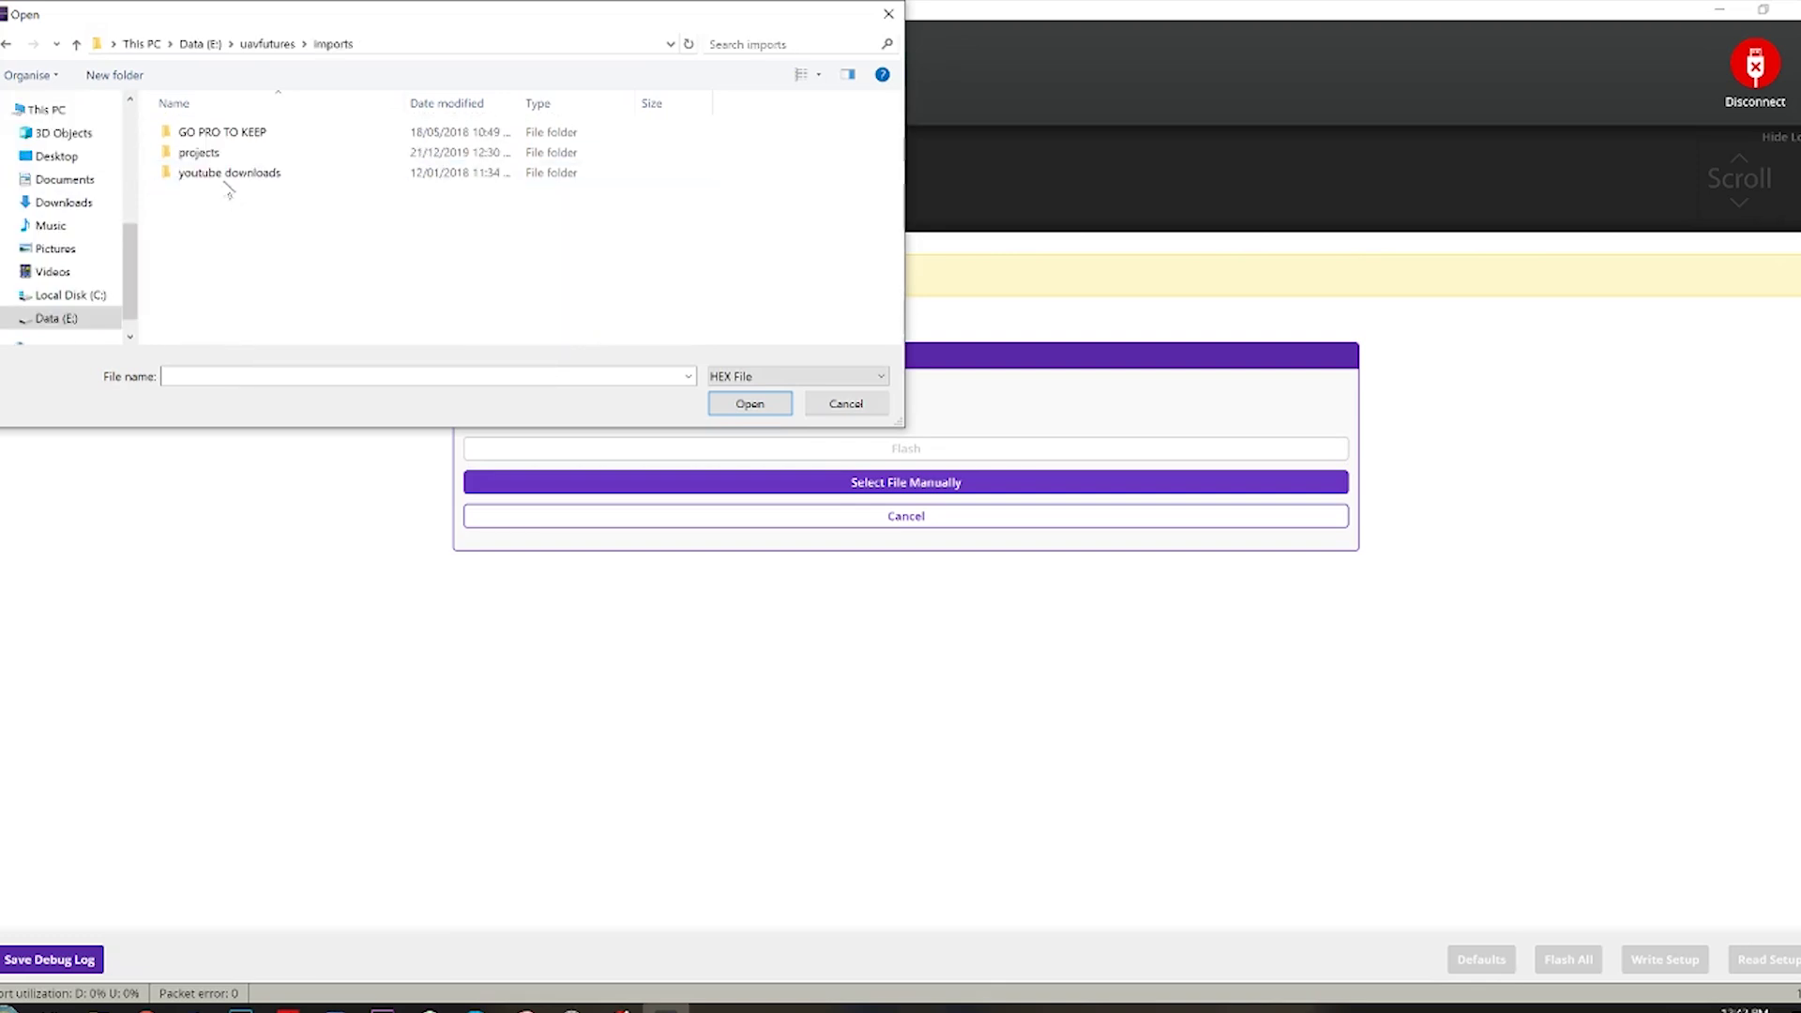
{"action": "double_click", "coordinate": [230, 152]}
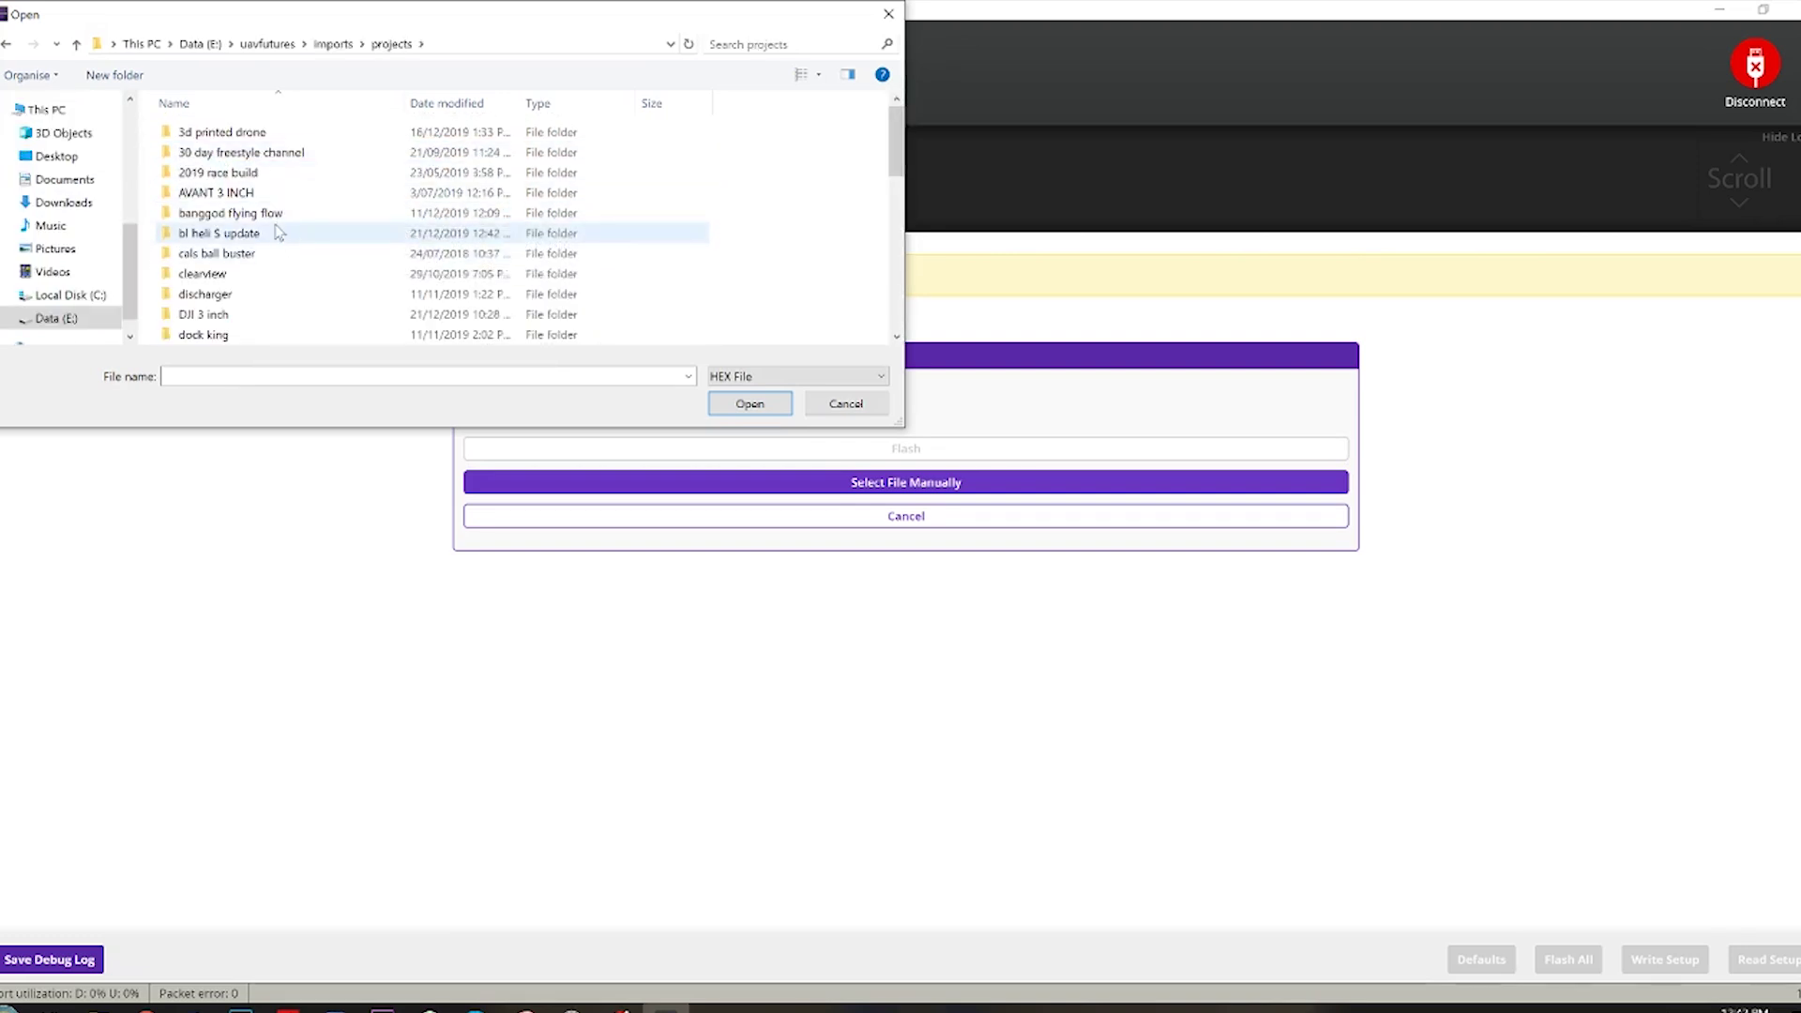
{"action": "double_click", "coordinate": [281, 234]}
{"action": "left_click", "coordinate": [222, 155]}
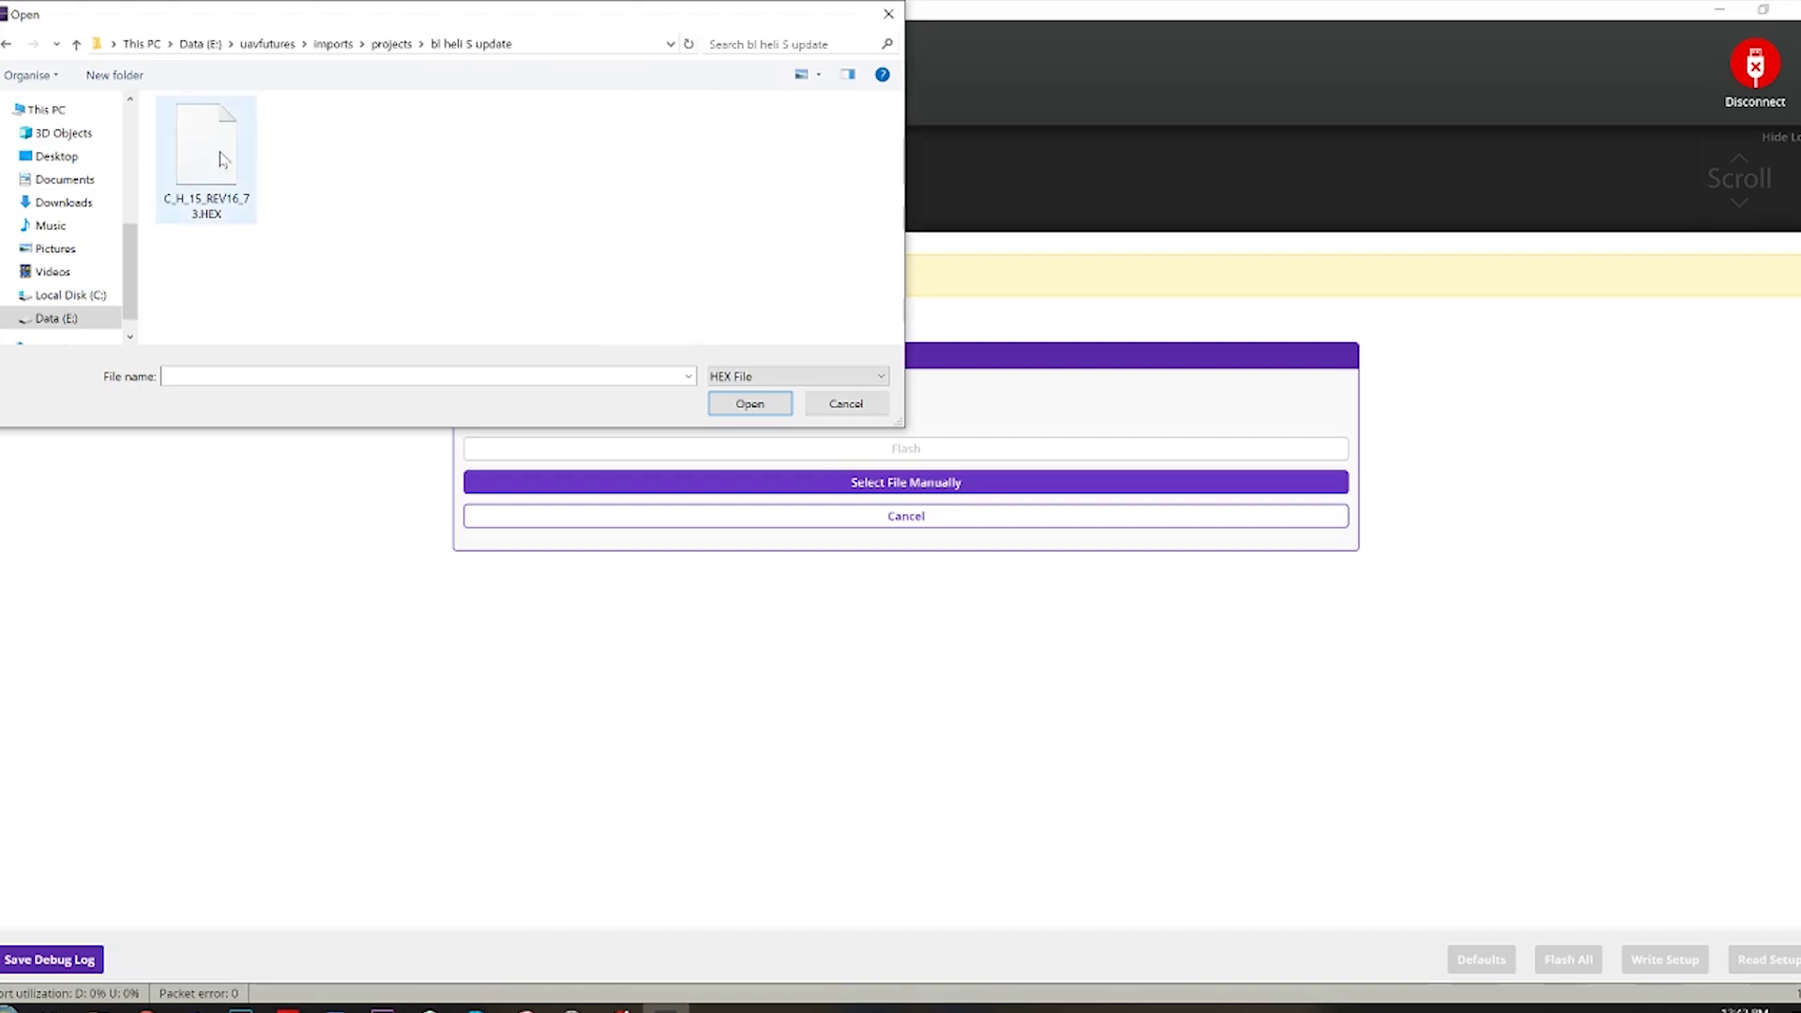
{"action": "left_click", "coordinate": [750, 403]}
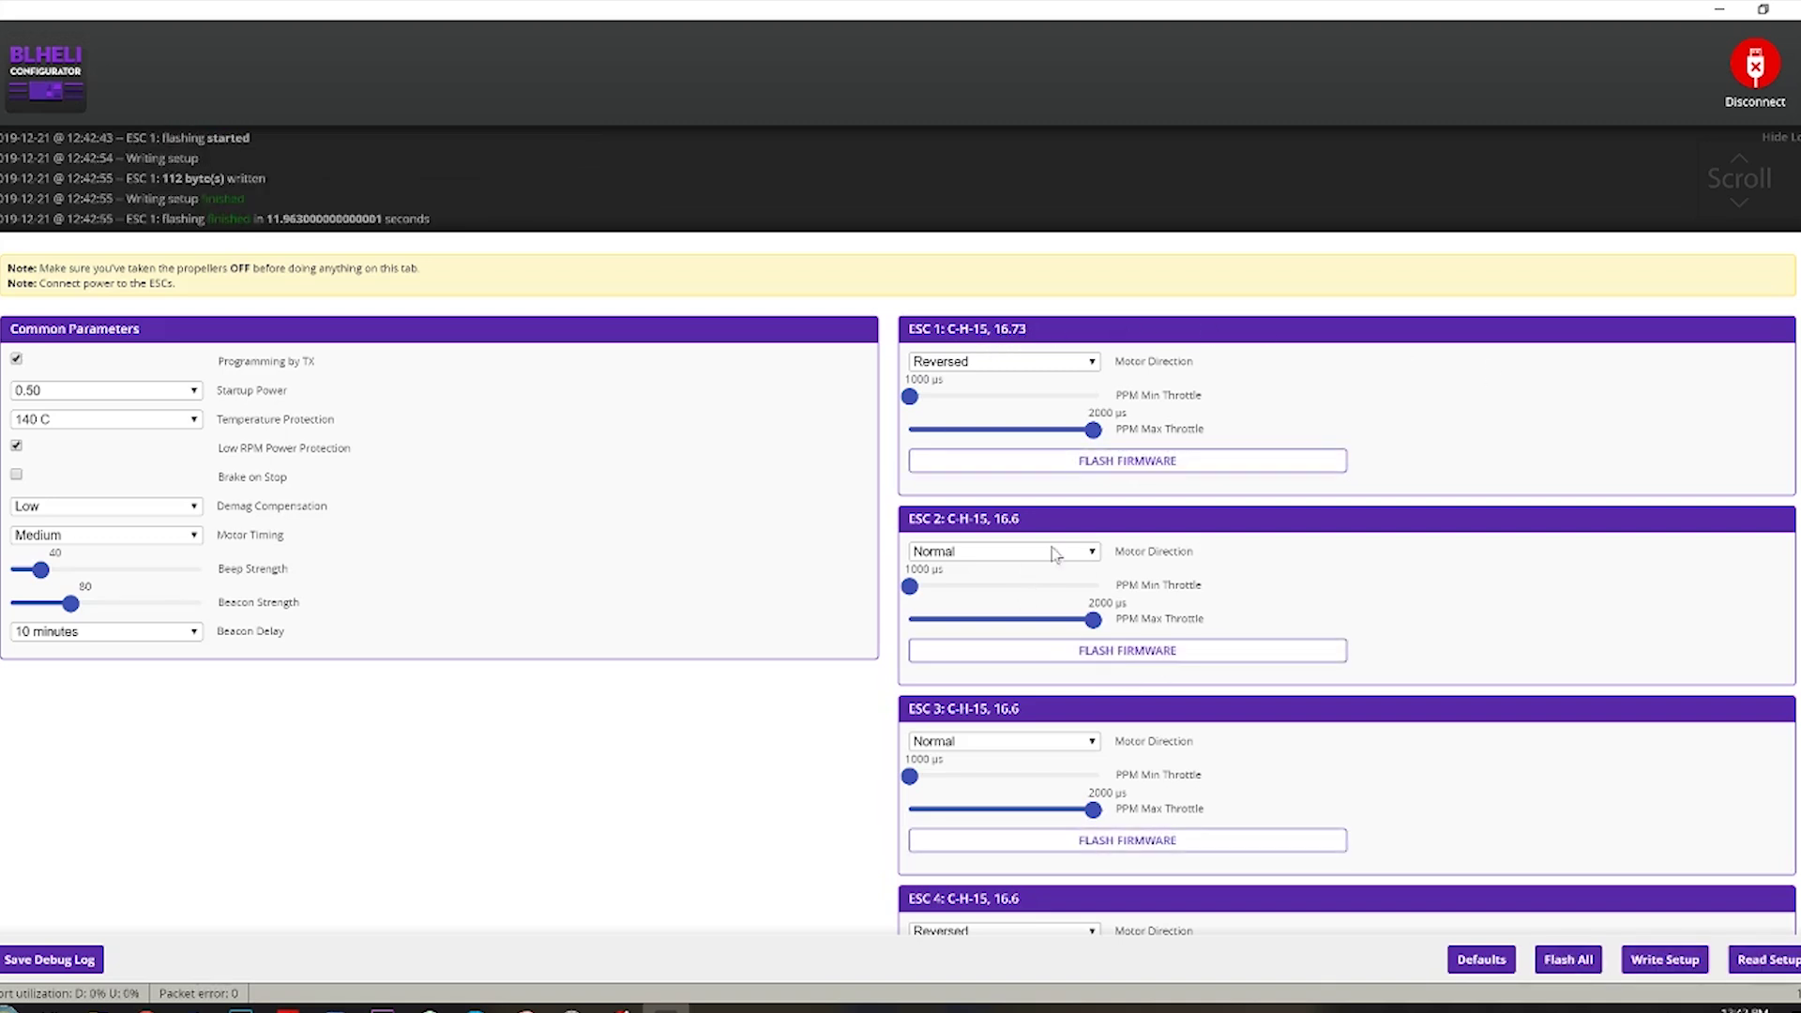
- Flash ESC 2 with the manually selected C_H_15_REV16_73.HEX file
{"action": "scroll", "coordinate": [1144, 739], "scroll_direction": "down", "scroll_amount": 2}
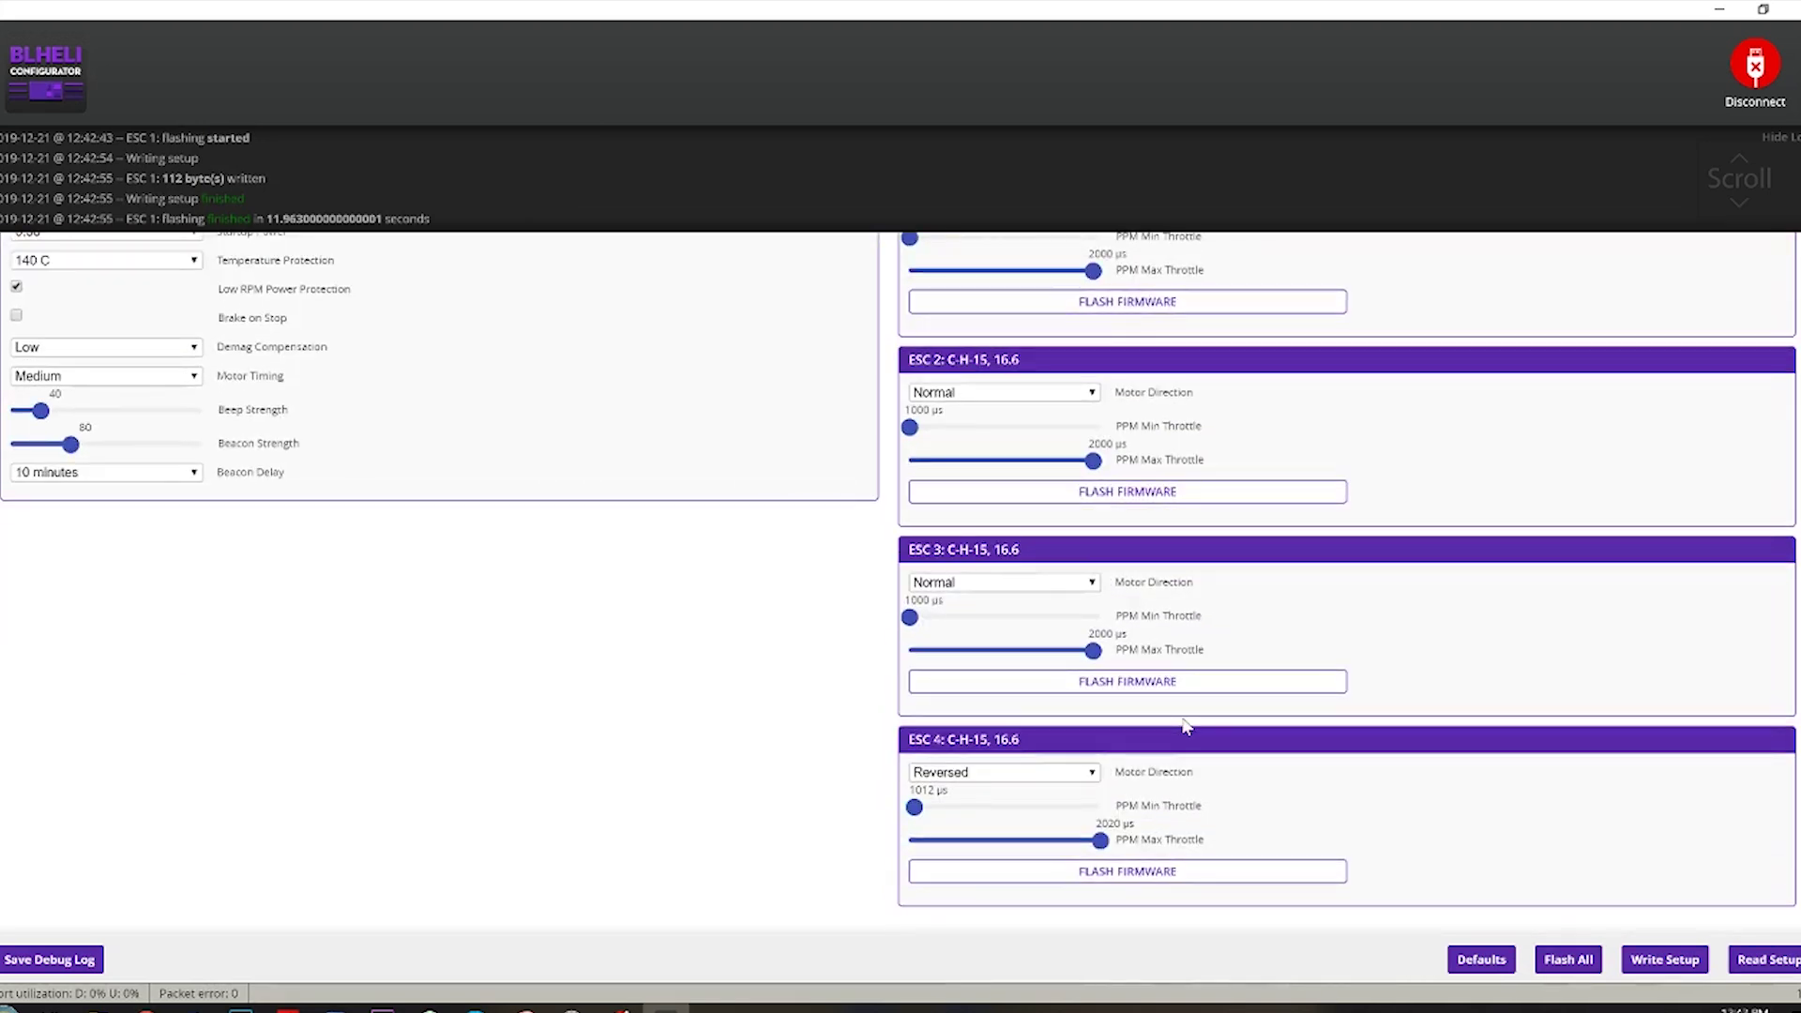
{"action": "left_click", "coordinate": [1126, 491]}
{"action": "left_click", "coordinate": [901, 366]}
{"action": "left_click", "coordinate": [741, 290]}
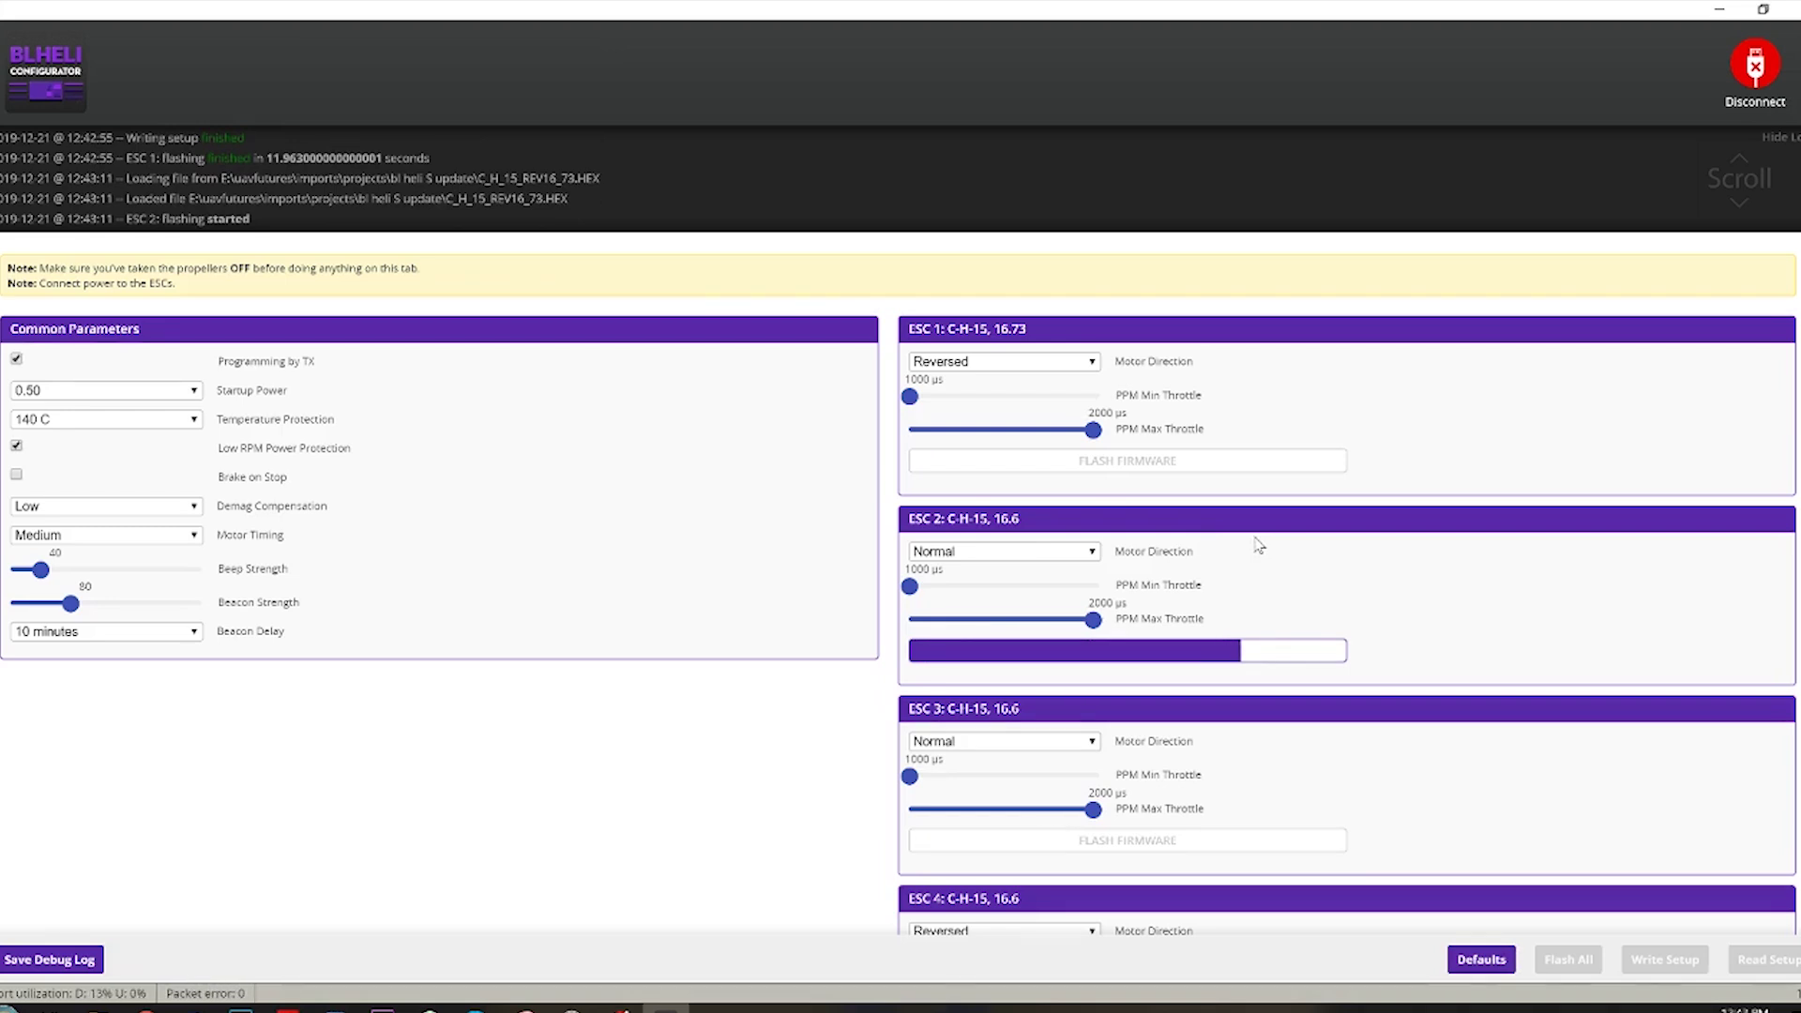
- Flash ESC 3 and ESC 4 with the same manually selected C_H_15_REV16_73.HEX file
{"action": "left_click", "coordinate": [1126, 840]}
{"action": "left_click", "coordinate": [864, 482]}
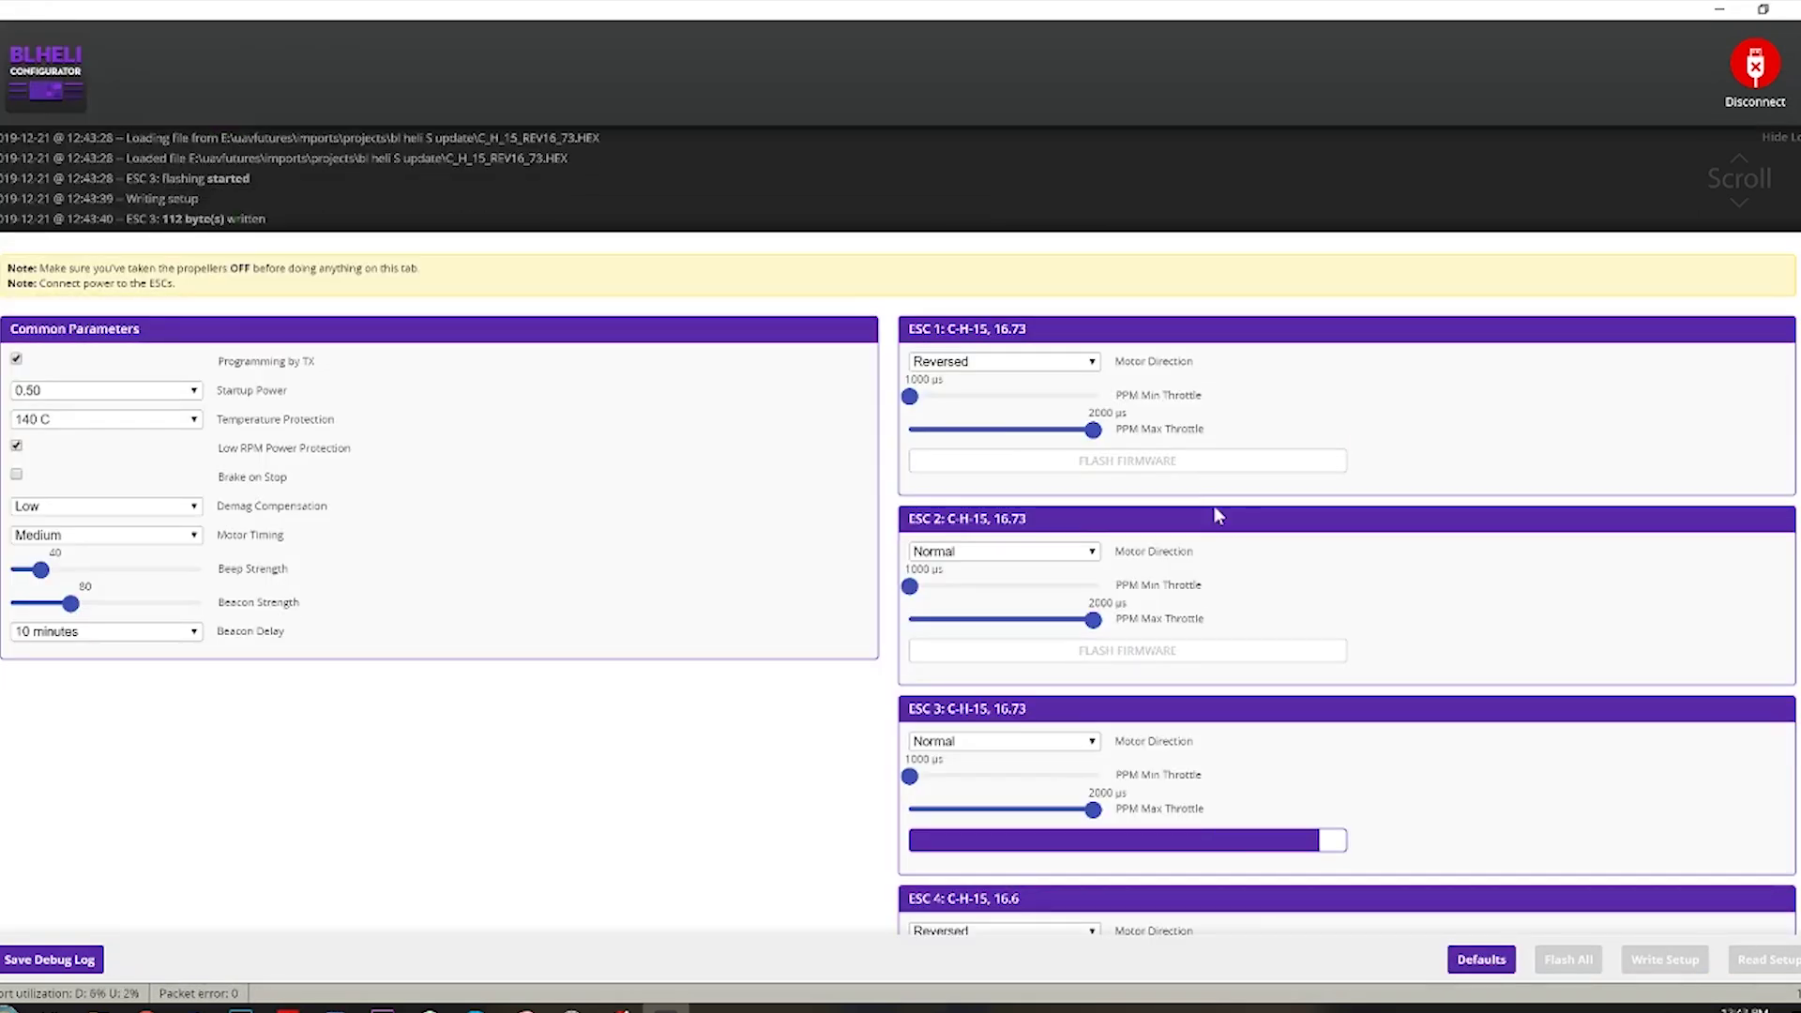
{"action": "scroll", "coordinate": [1215, 514], "scroll_direction": "down", "scroll_amount": 2}
{"action": "left_click", "coordinate": [1127, 872]}
{"action": "left_click", "coordinate": [900, 366]}
{"action": "left_click", "coordinate": [740, 290]}
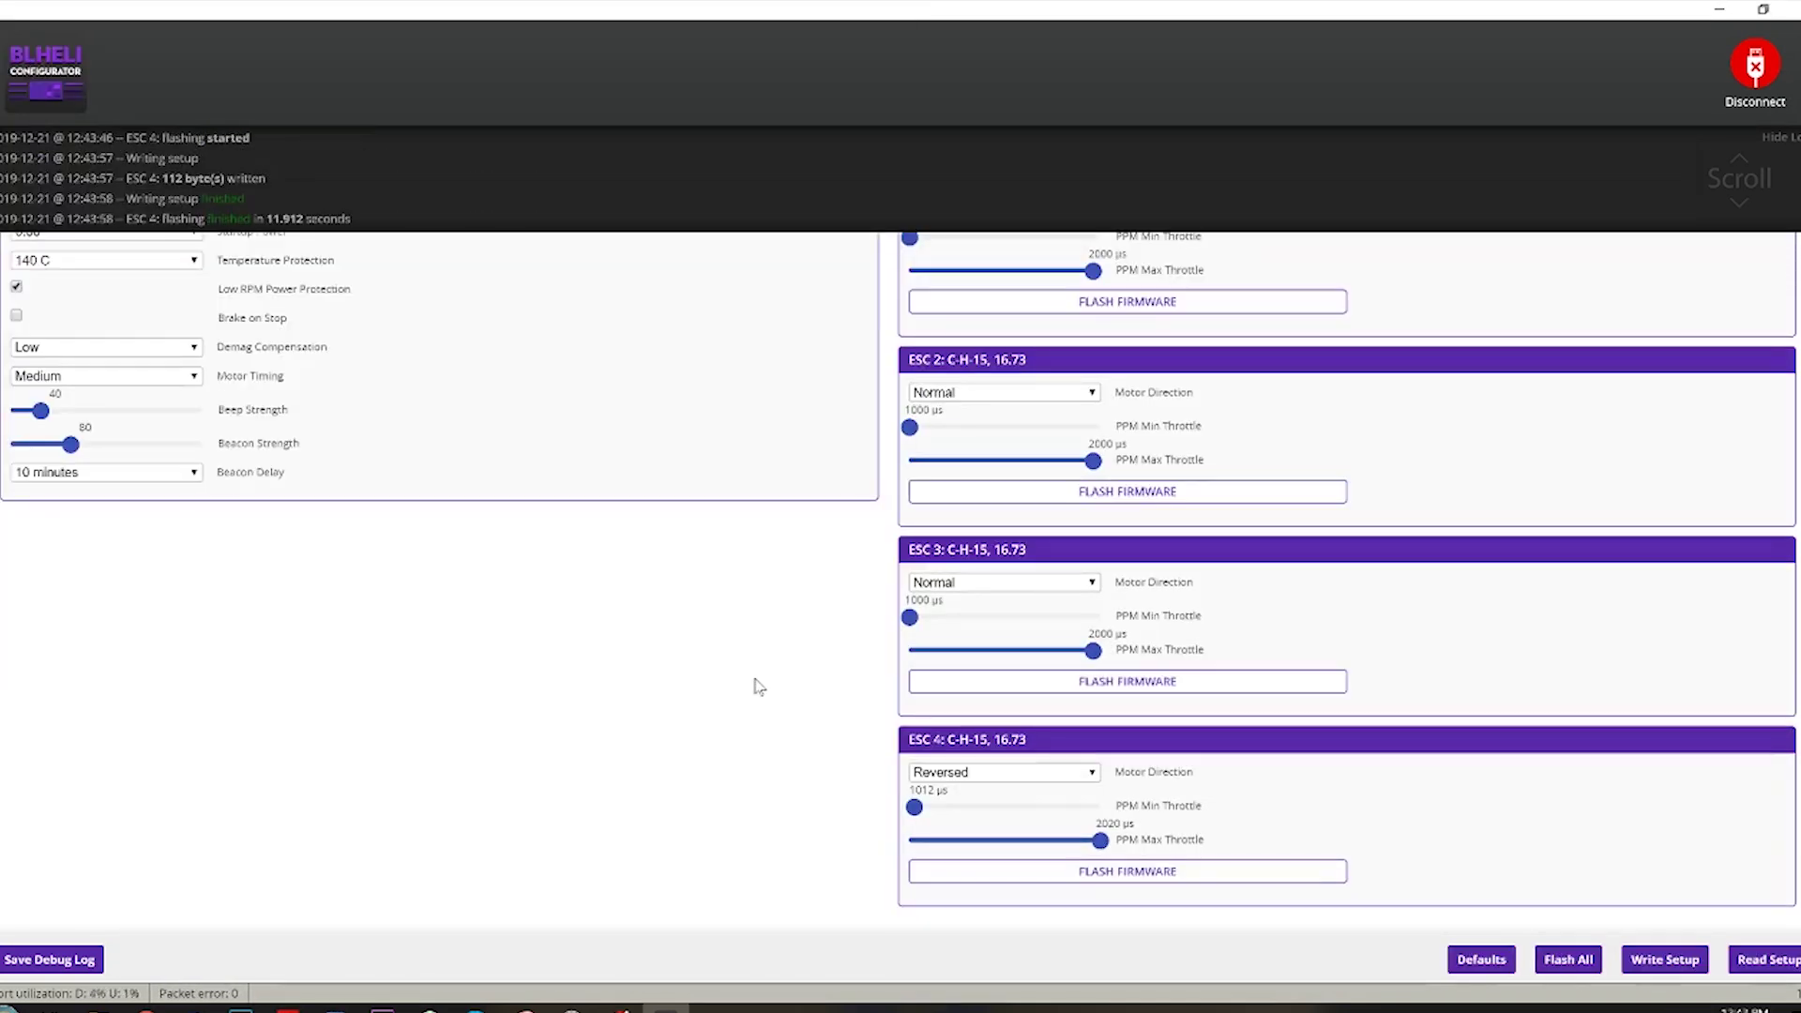
- Check the firmware version on all four ESCs and disconnect from the flight controller
{"action": "scroll", "coordinate": [732, 784], "scroll_direction": "up", "scroll_amount": 1}
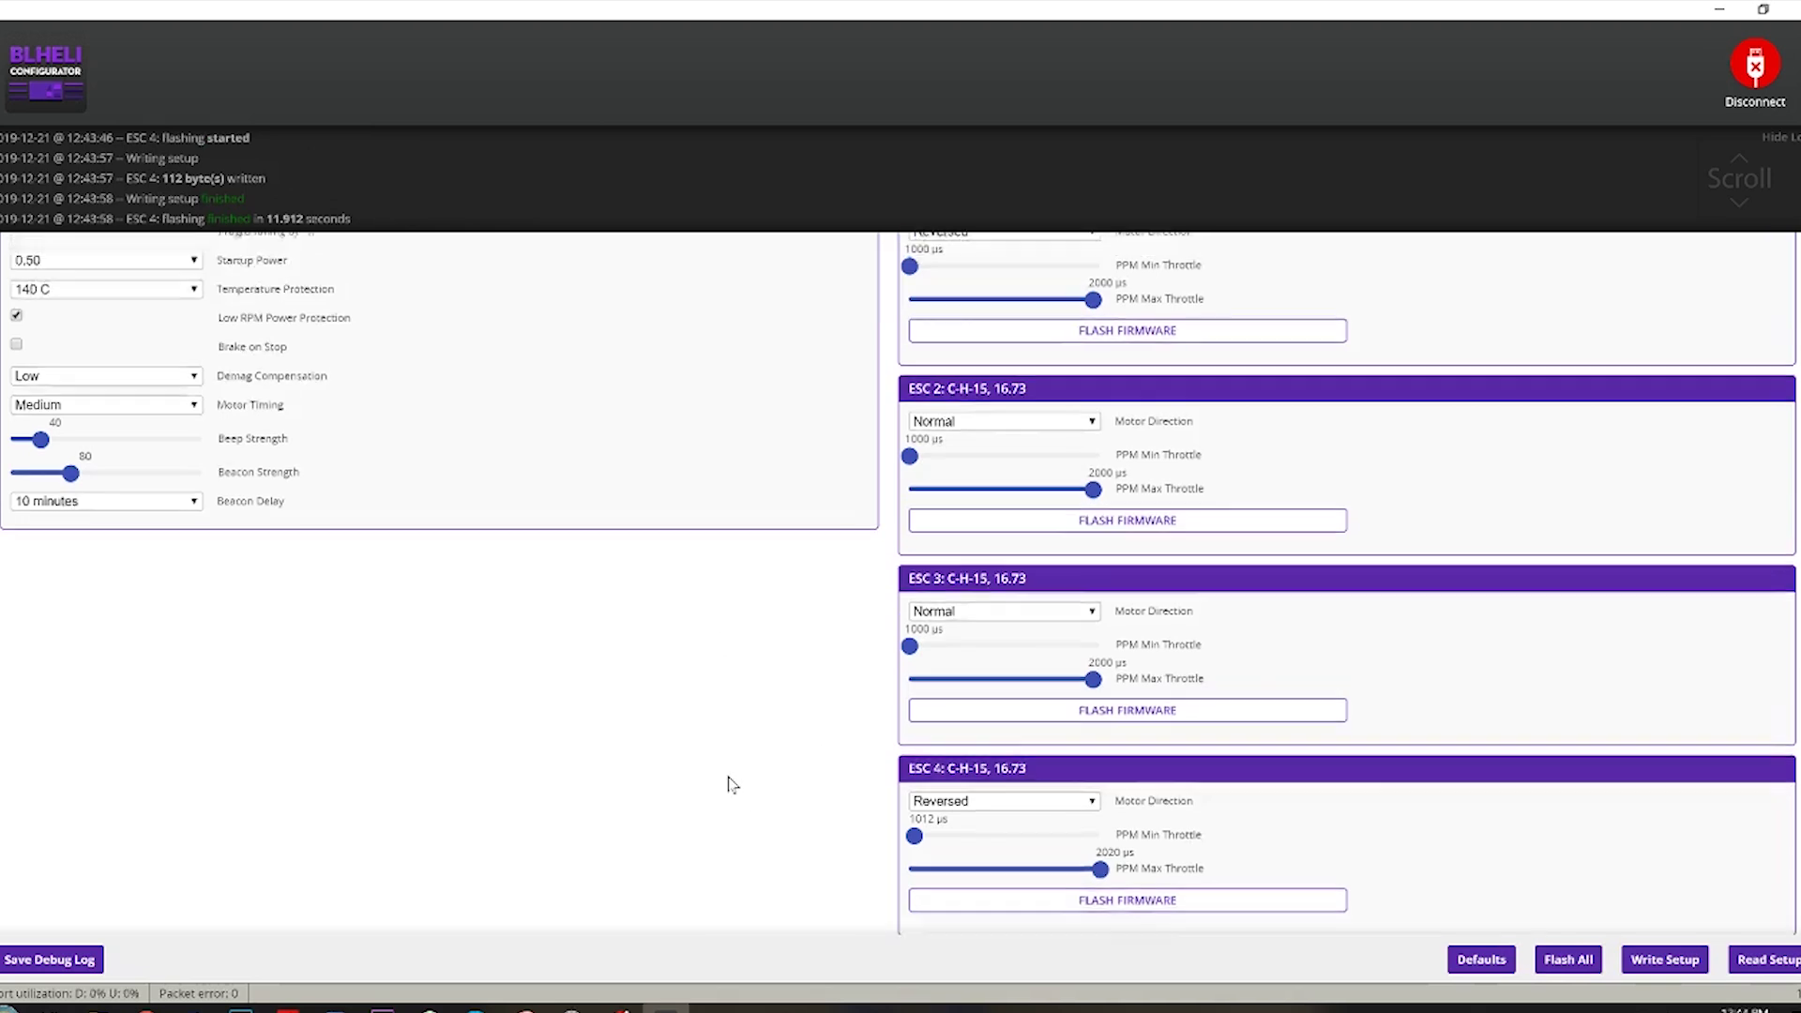
{"action": "scroll", "coordinate": [732, 784], "scroll_direction": "up", "scroll_amount": 3}
{"action": "scroll", "coordinate": [816, 760], "scroll_direction": "down", "scroll_amount": 4}
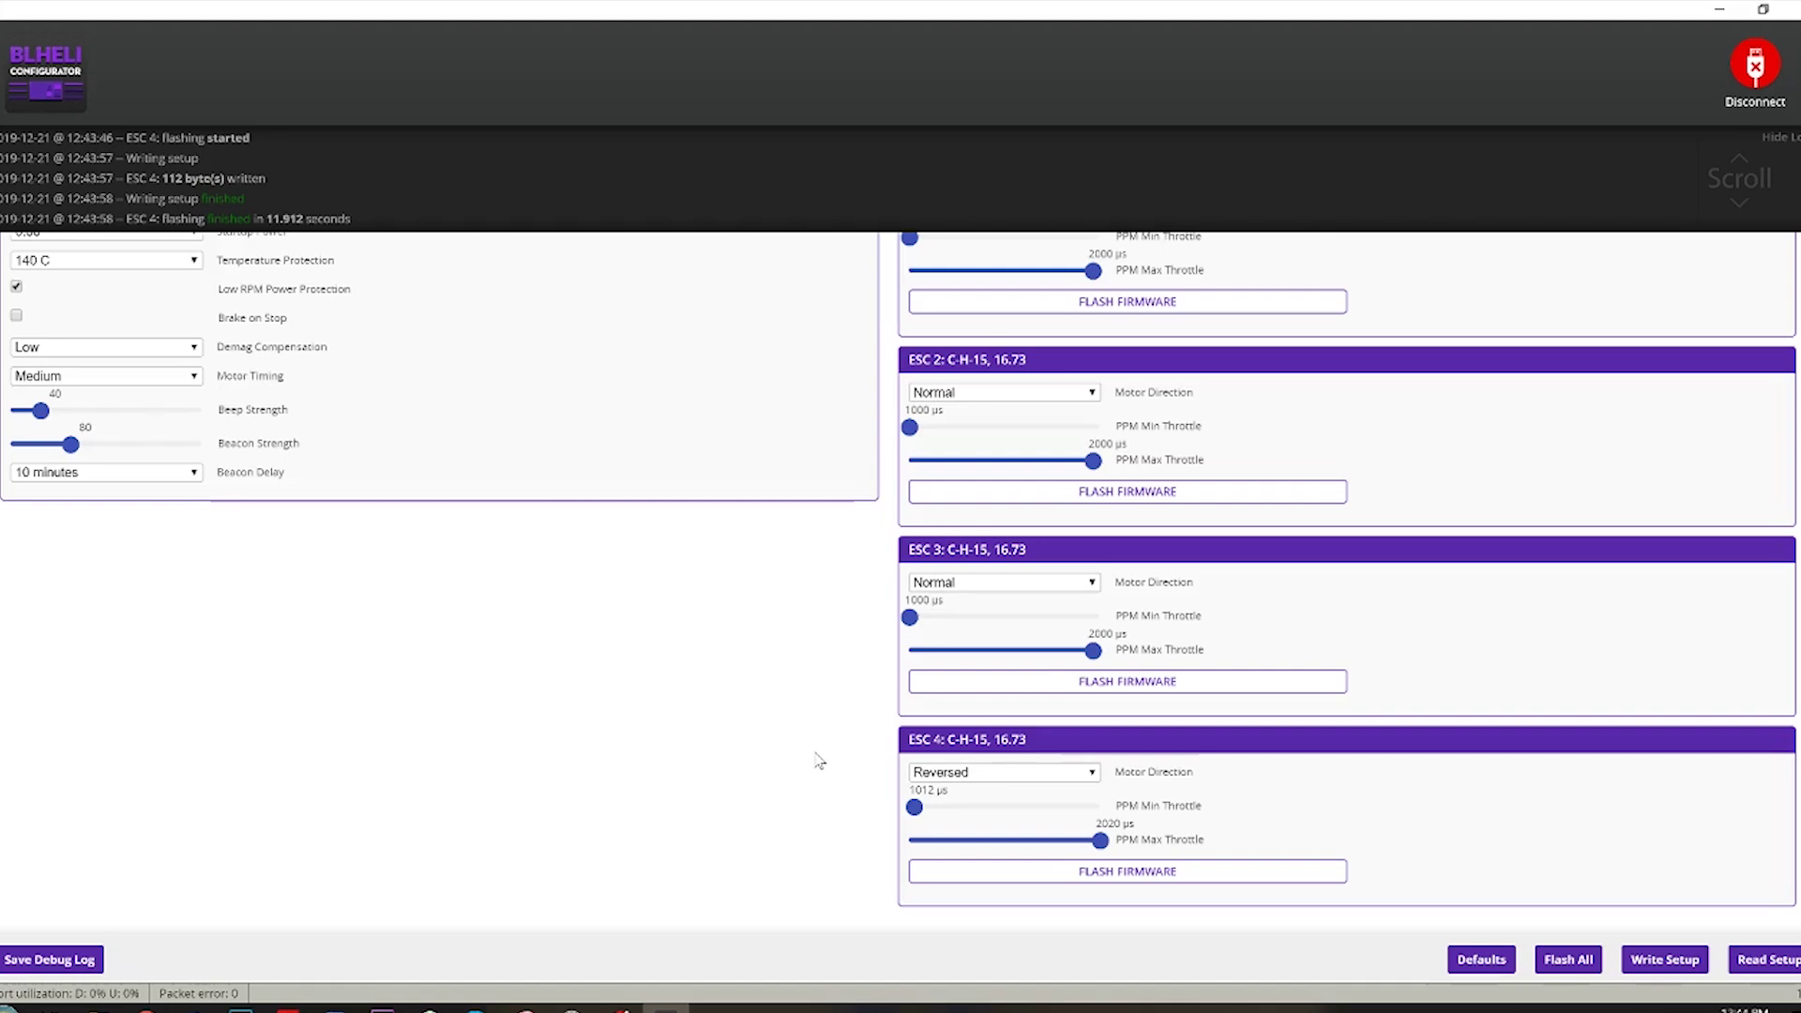
{"action": "left_click", "coordinate": [1755, 65]}
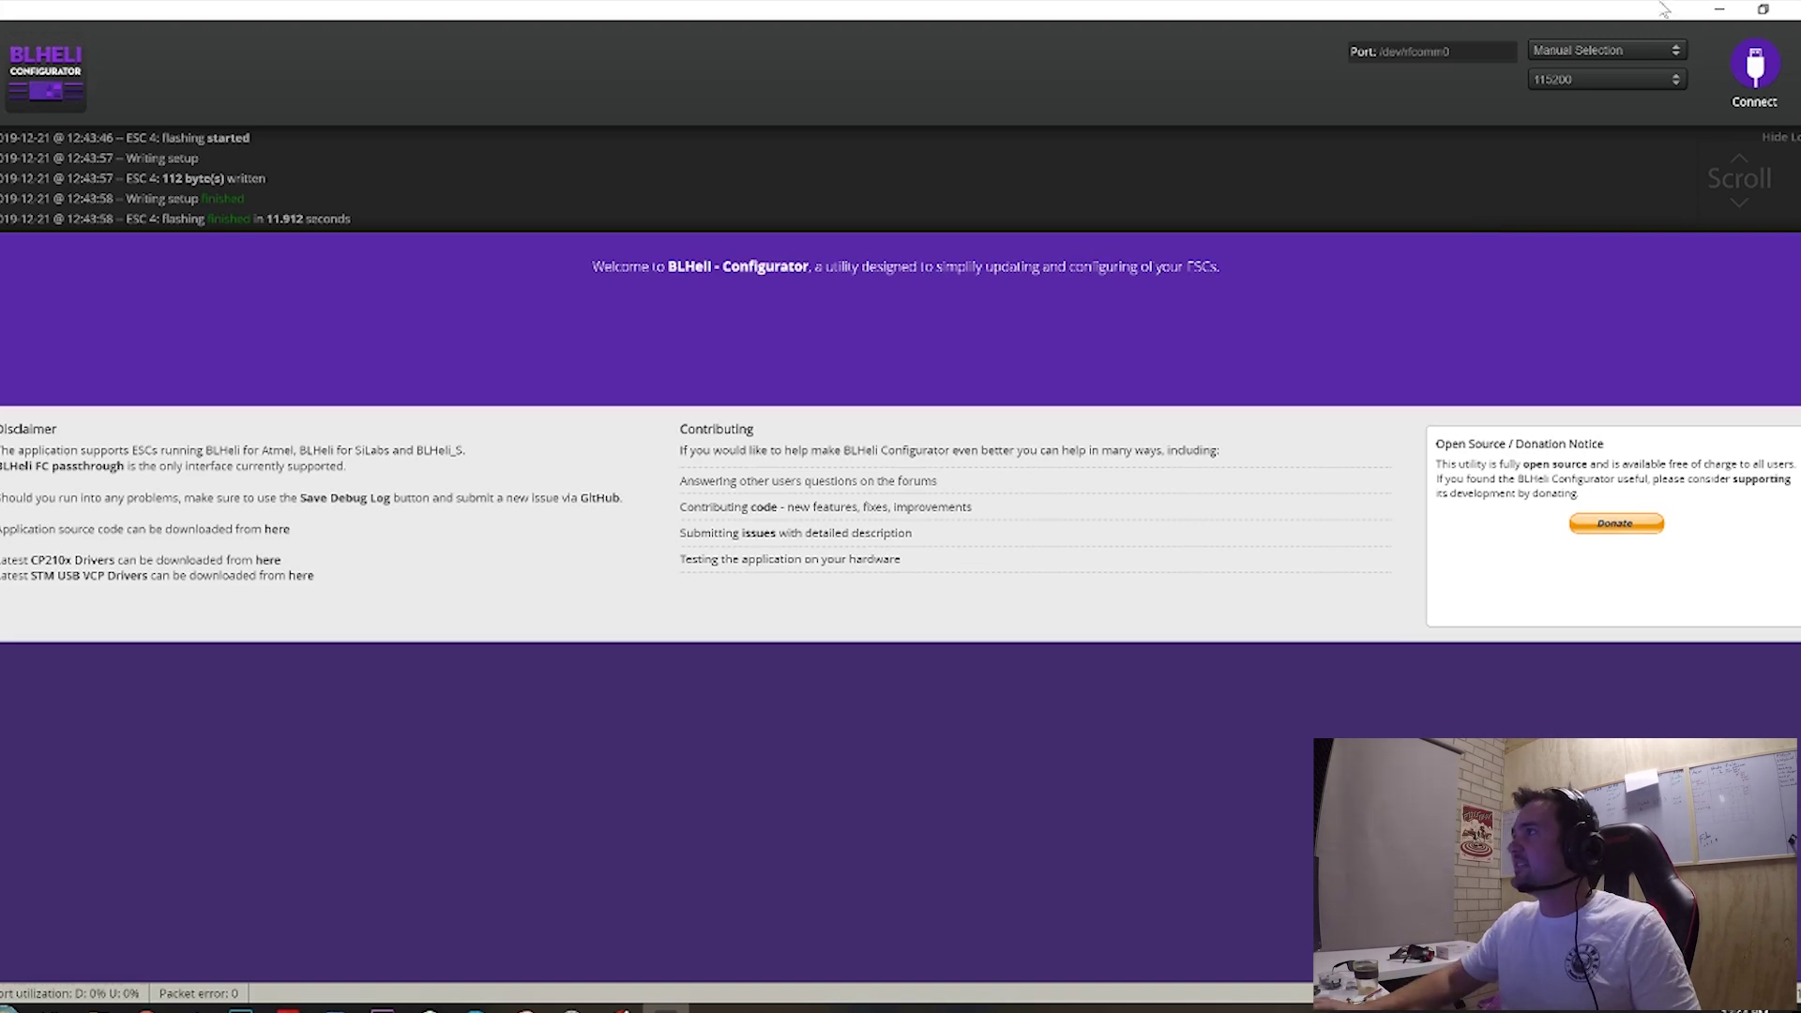
- Return to the browser and examine the forum posts on the dshot error tests and the Rev16.73 changes
{"action": "left_click", "coordinate": [1720, 11]}
{"action": "left_click", "coordinate": [319, 16]}
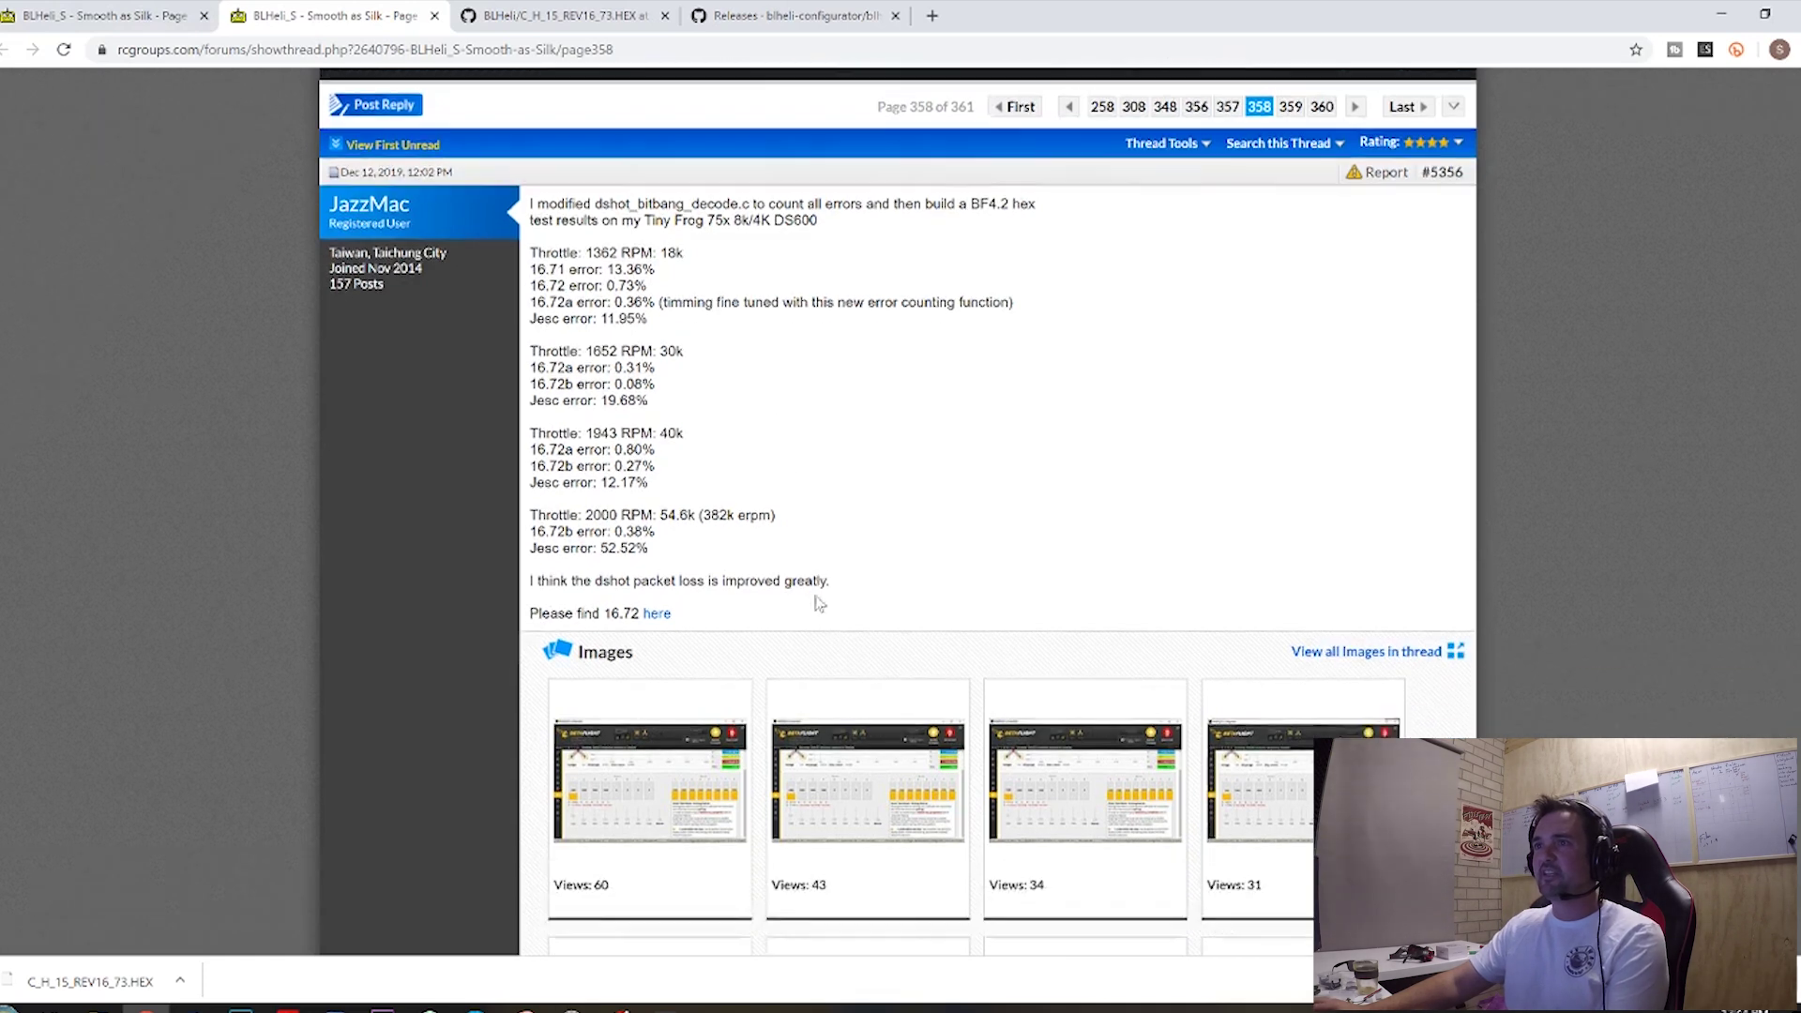
{"action": "scroll", "coordinate": [788, 462], "scroll_direction": "up", "scroll_amount": 1}
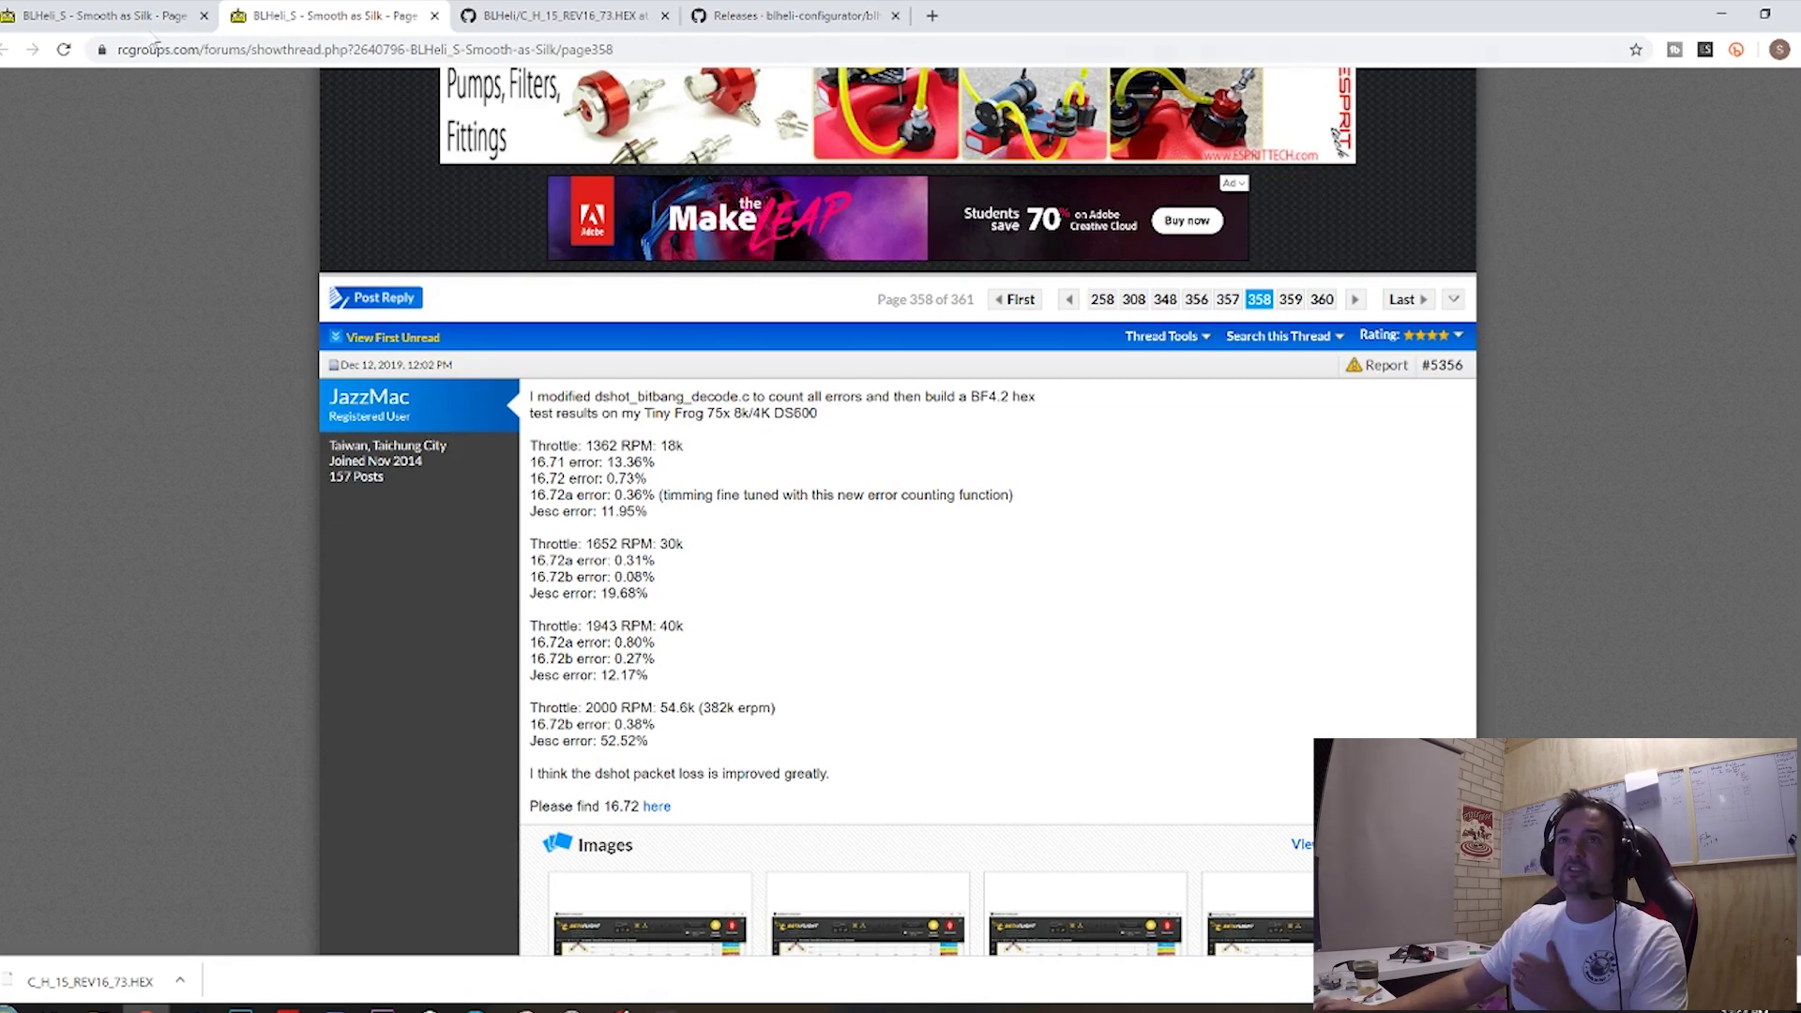
{"action": "key", "text": "ctrl+Page_Up"}
{"action": "scroll", "coordinate": [779, 600], "scroll_direction": "down", "scroll_amount": 1}
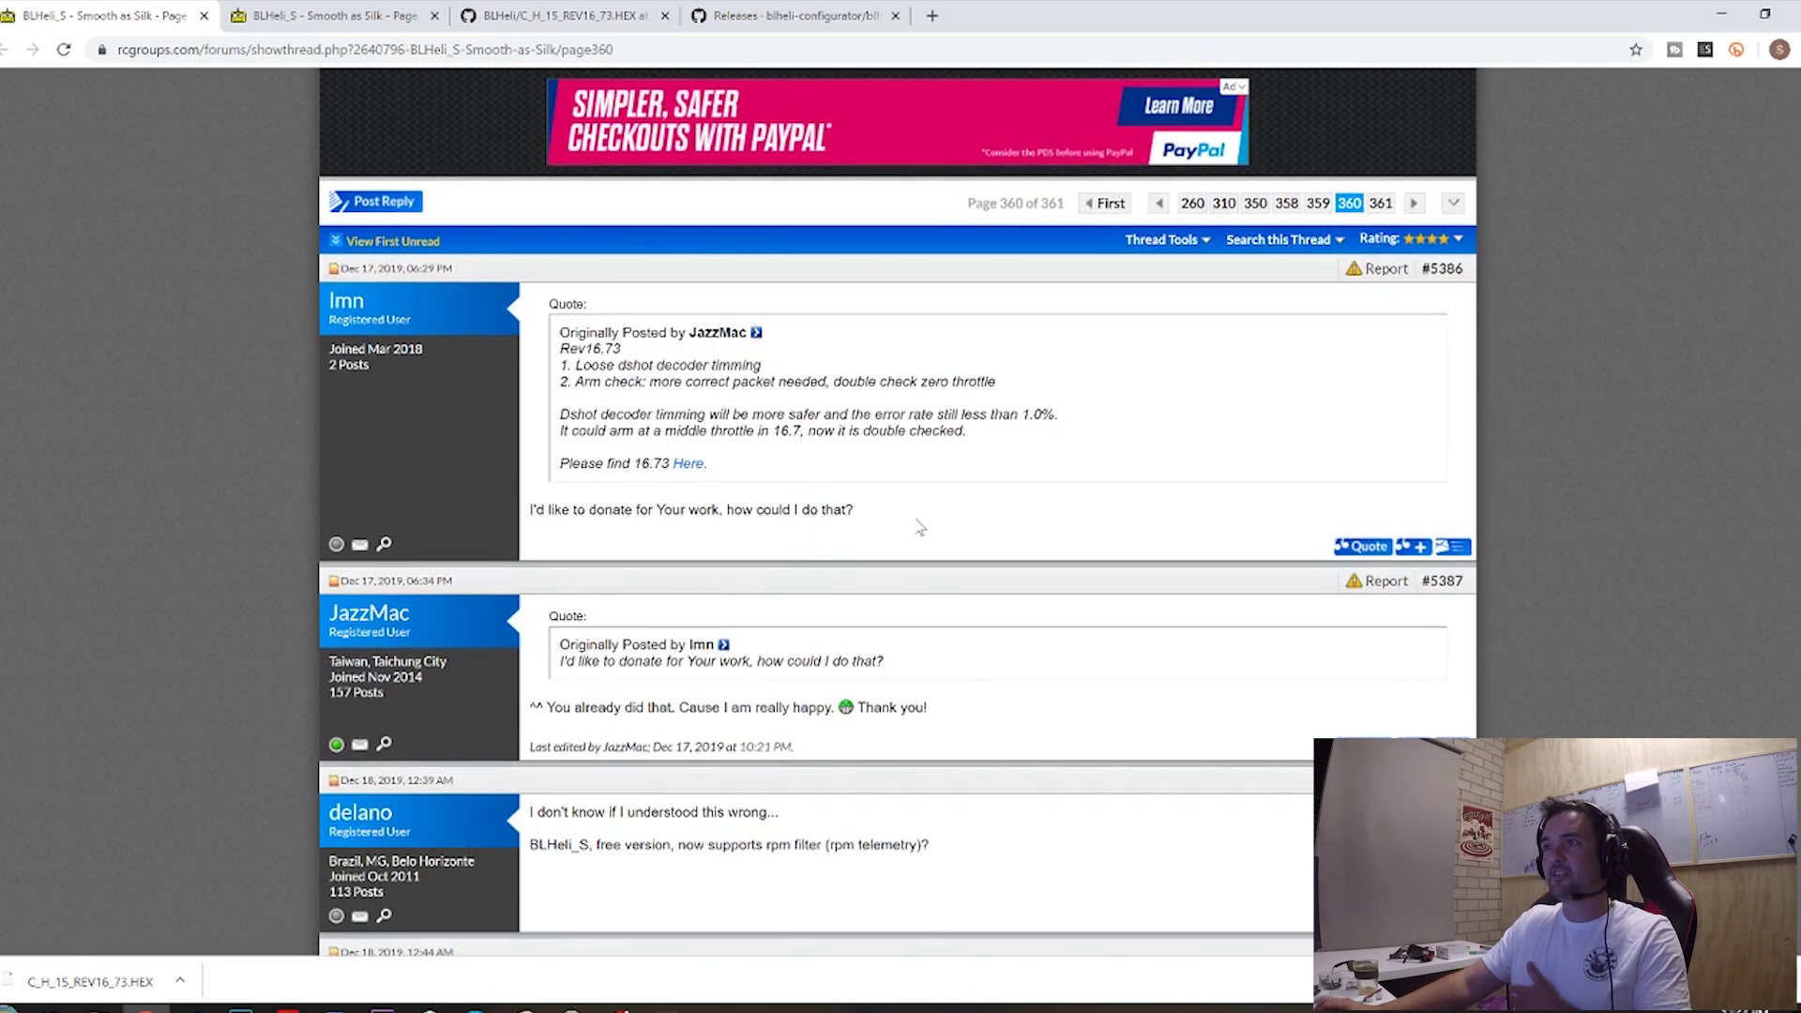
{"action": "scroll", "coordinate": [901, 638], "scroll_direction": "down", "scroll_amount": 1}
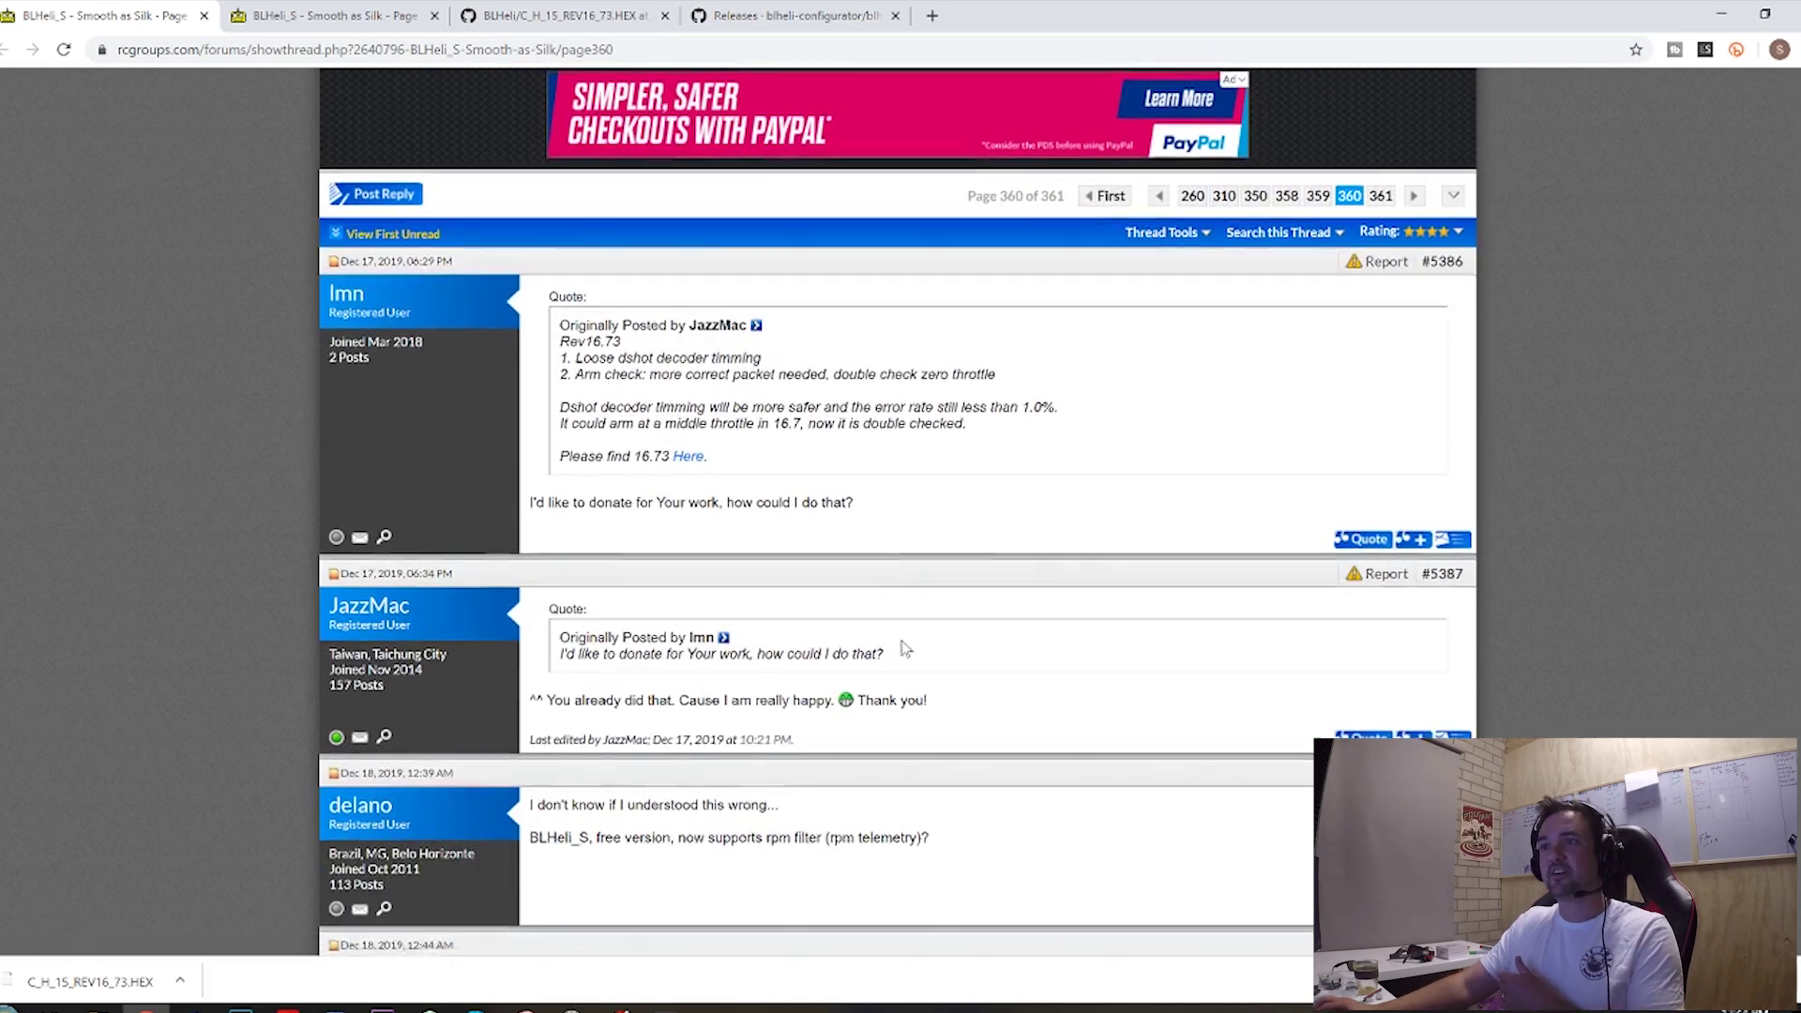